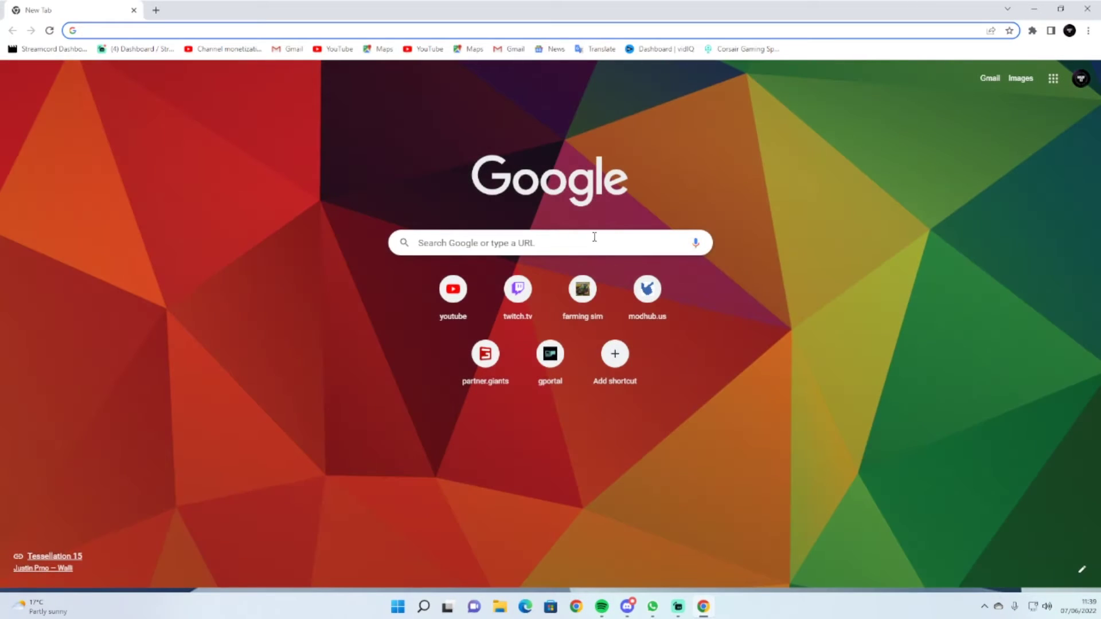
Search Google for 'pro mods' and accept the corrected spelling 'promods'.
click(595, 237)
text(pro m)
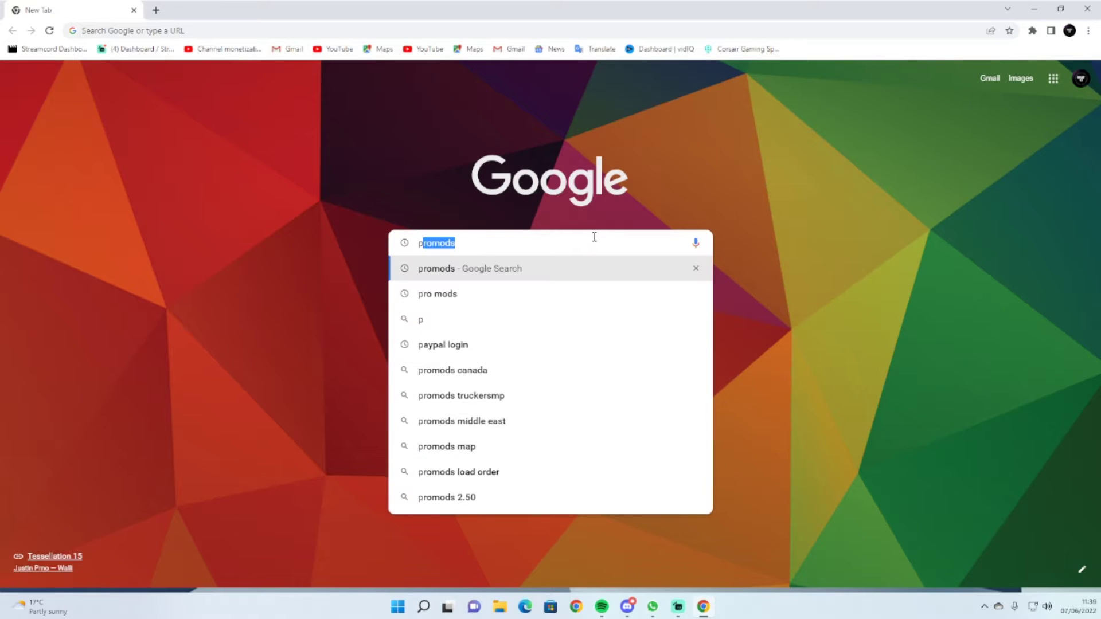
text(ods)
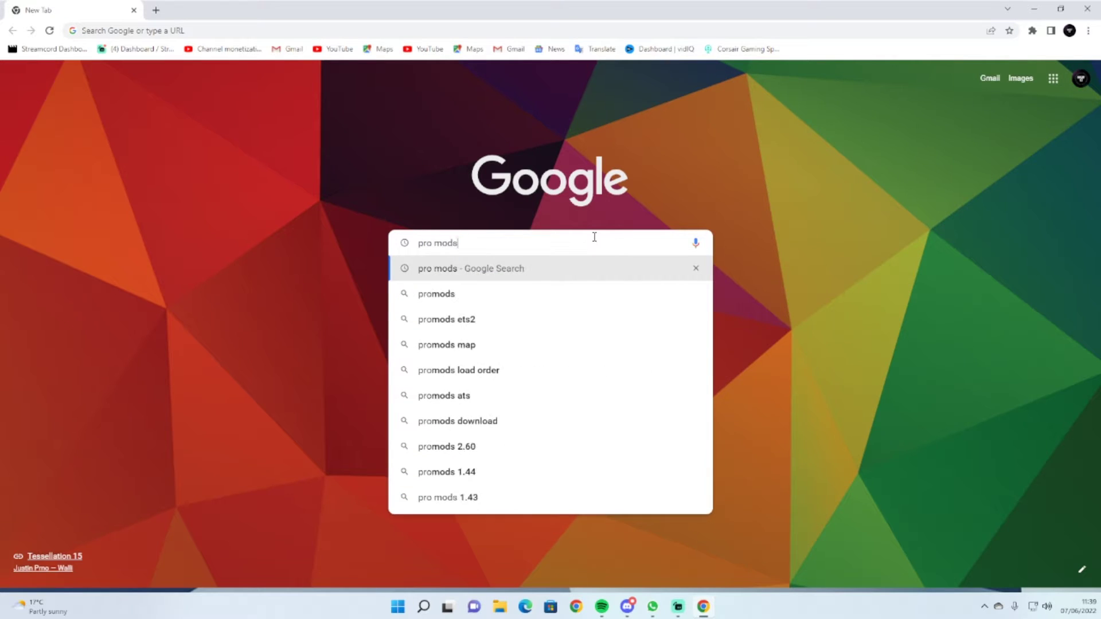
key(Return)
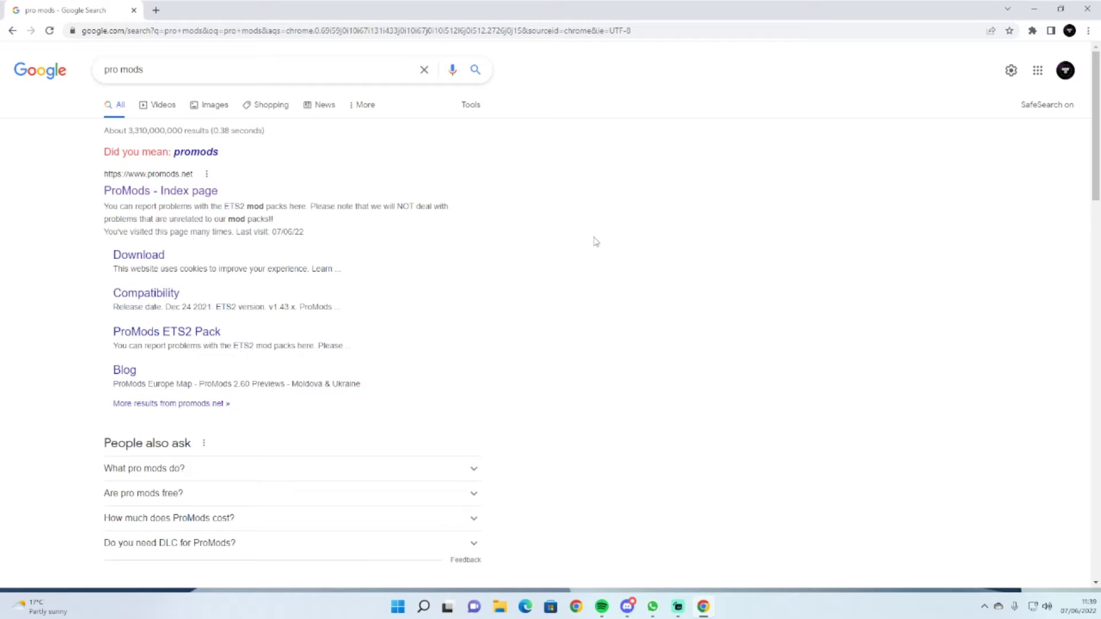
click(208, 153)
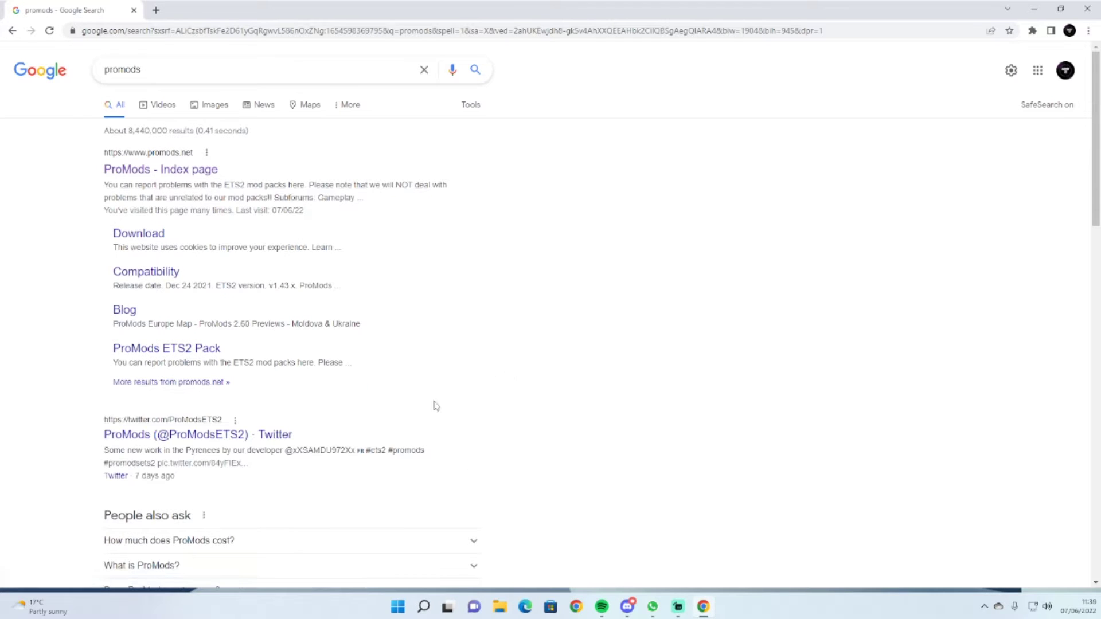
Open the ProMods site's ETS2 compatibility page and check the required v1.44.x version.
click(184, 168)
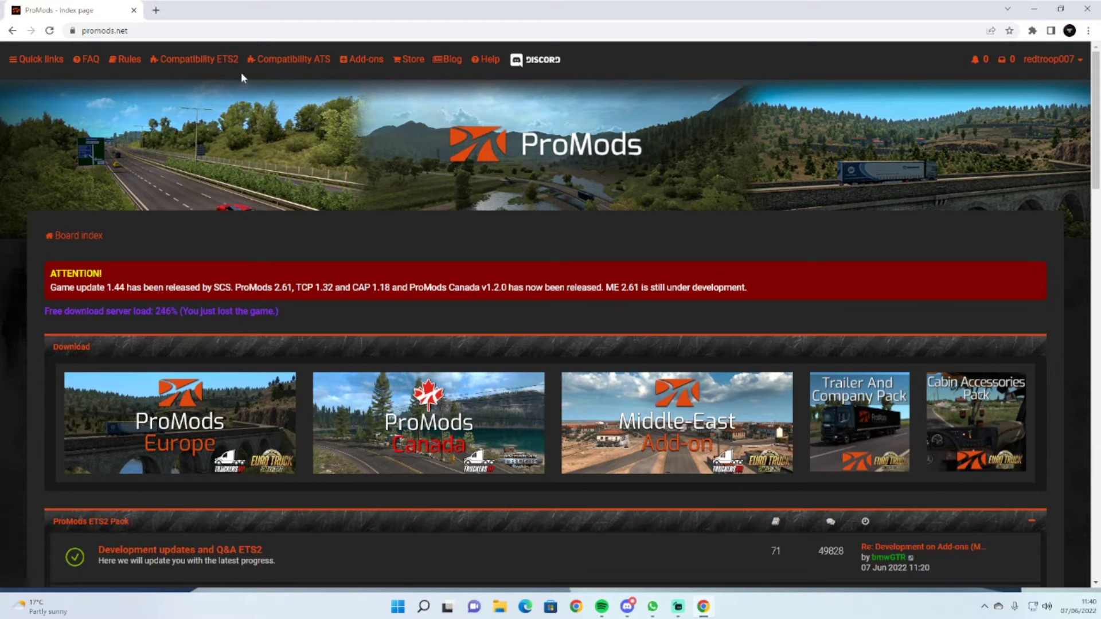
click(204, 67)
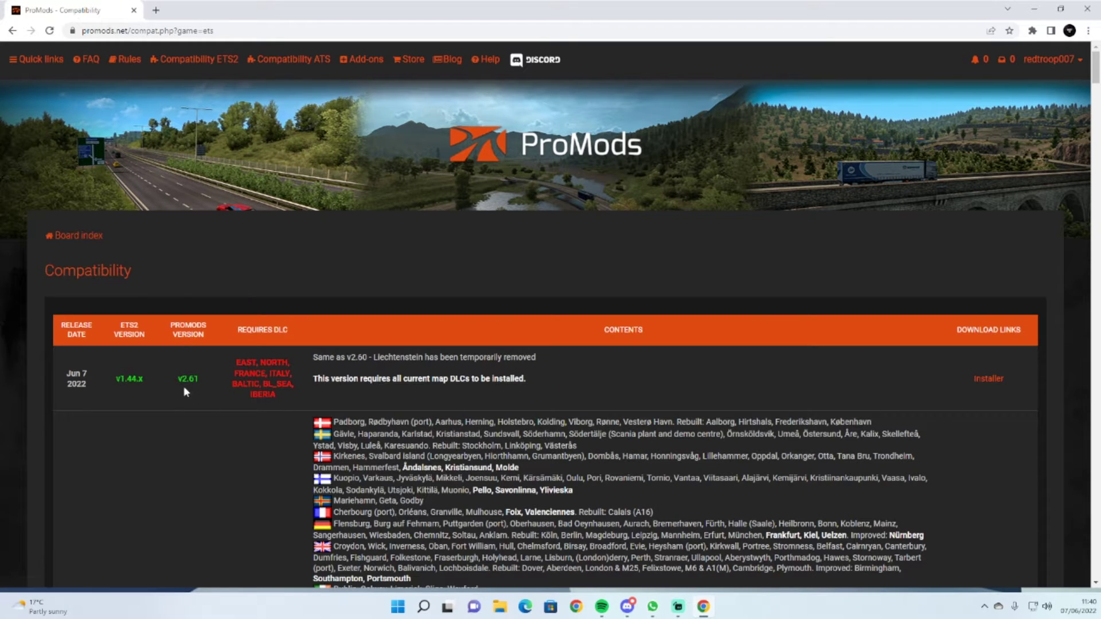
drag(145, 379, 115, 379)
click(177, 378)
Open the ProMods v2.61 installer and go to its def file generator.
click(988, 380)
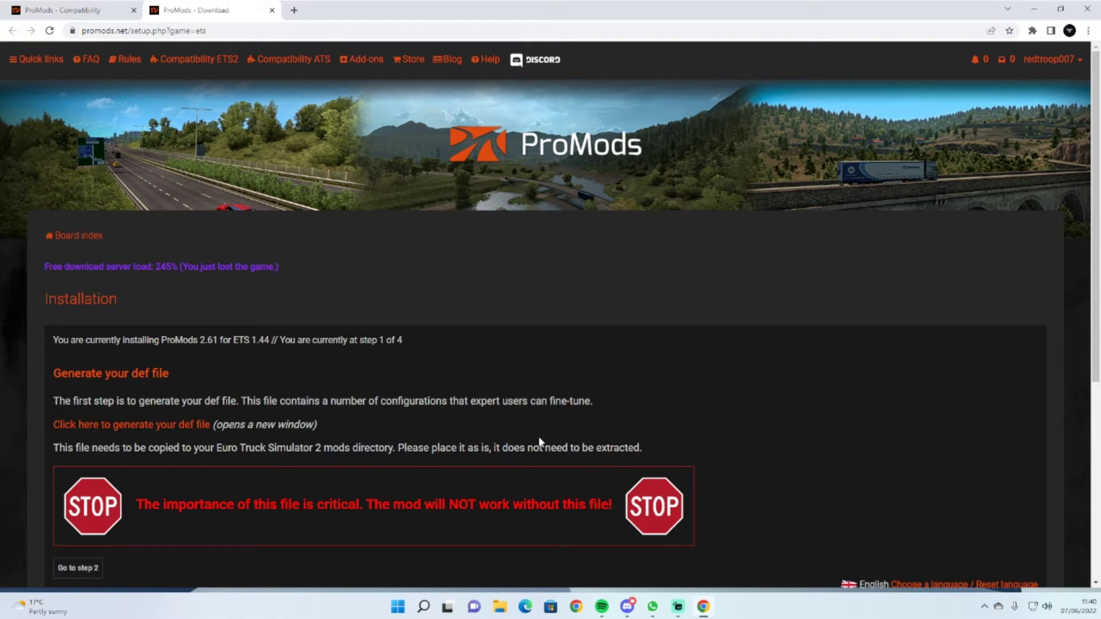
scroll(539, 442, down, 1)
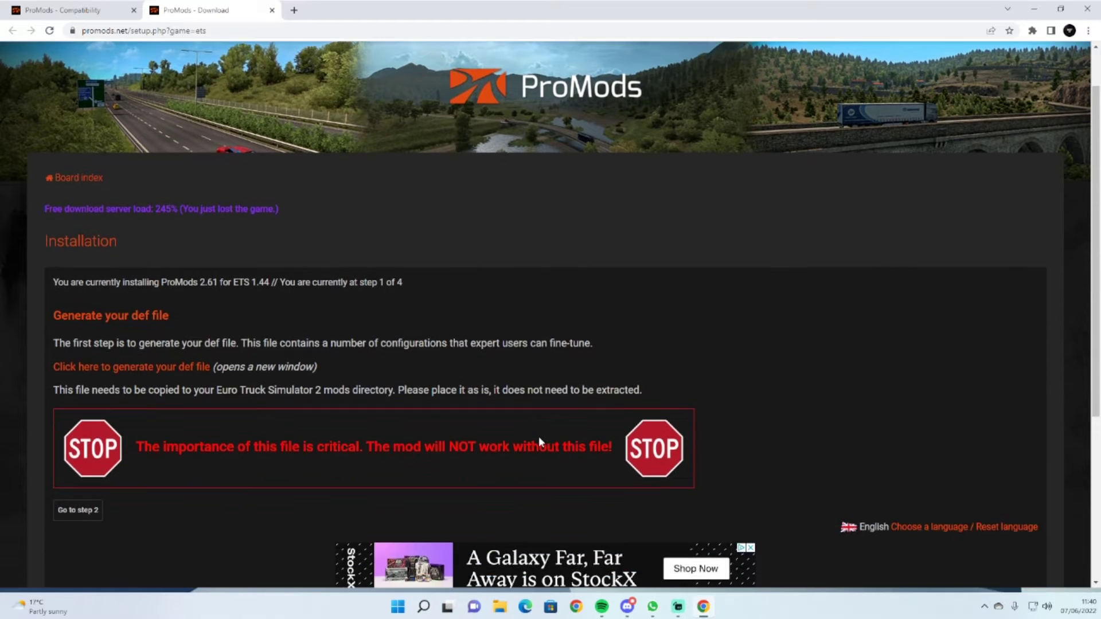
click(164, 369)
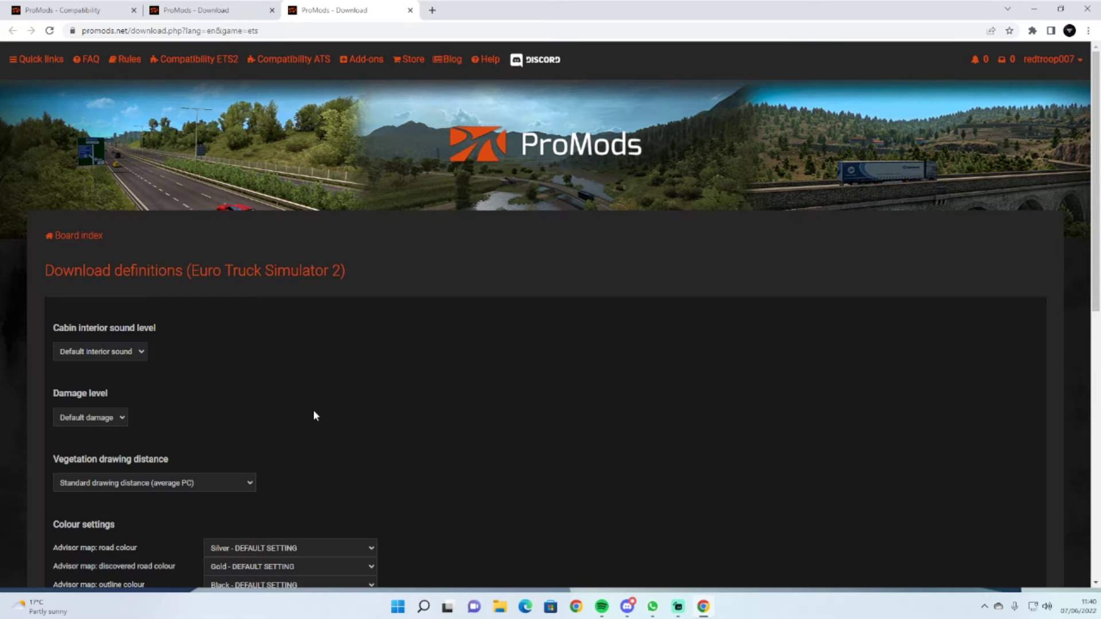
scroll(315, 415, down, 3)
scroll(170, 466, down, 3)
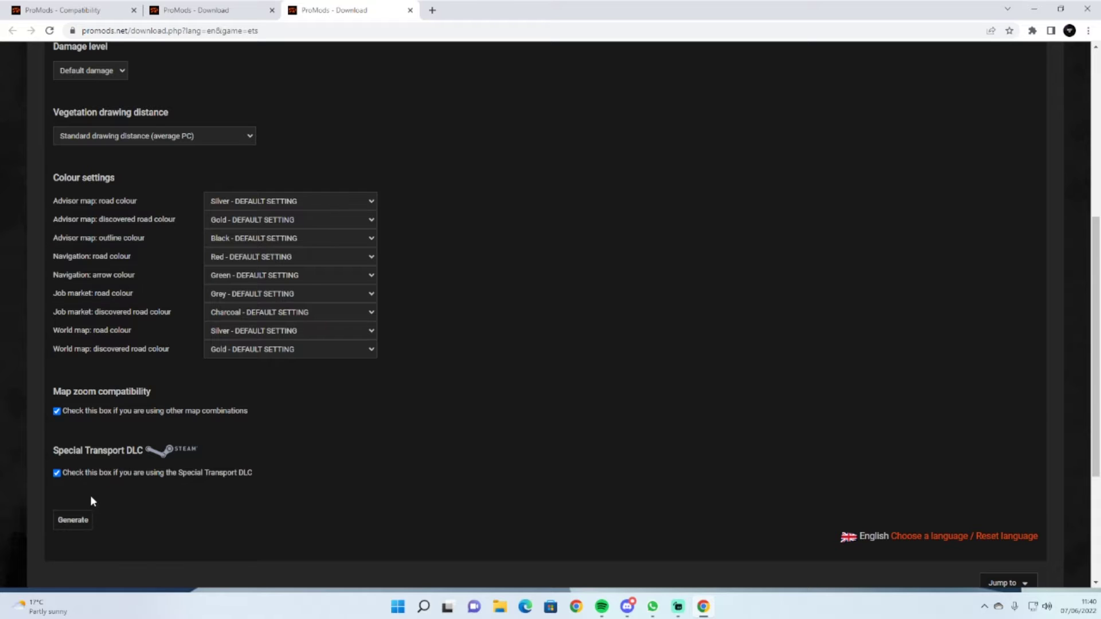
Generate the def file promods-def-st-v261, dismiss the save dialog, and close the generator tab.
click(69, 520)
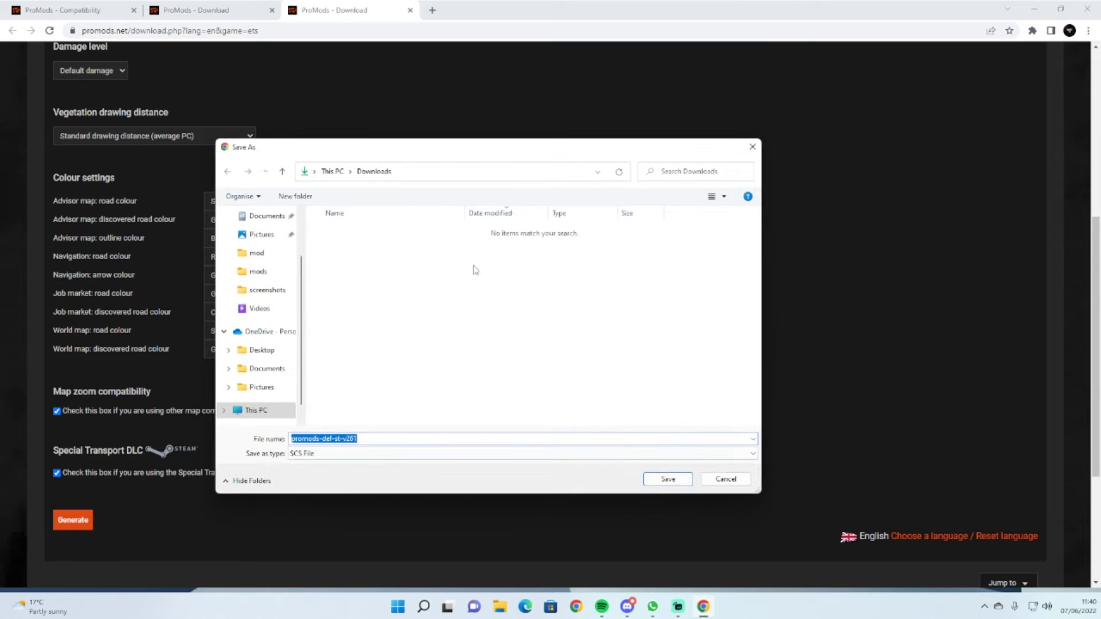
click(713, 481)
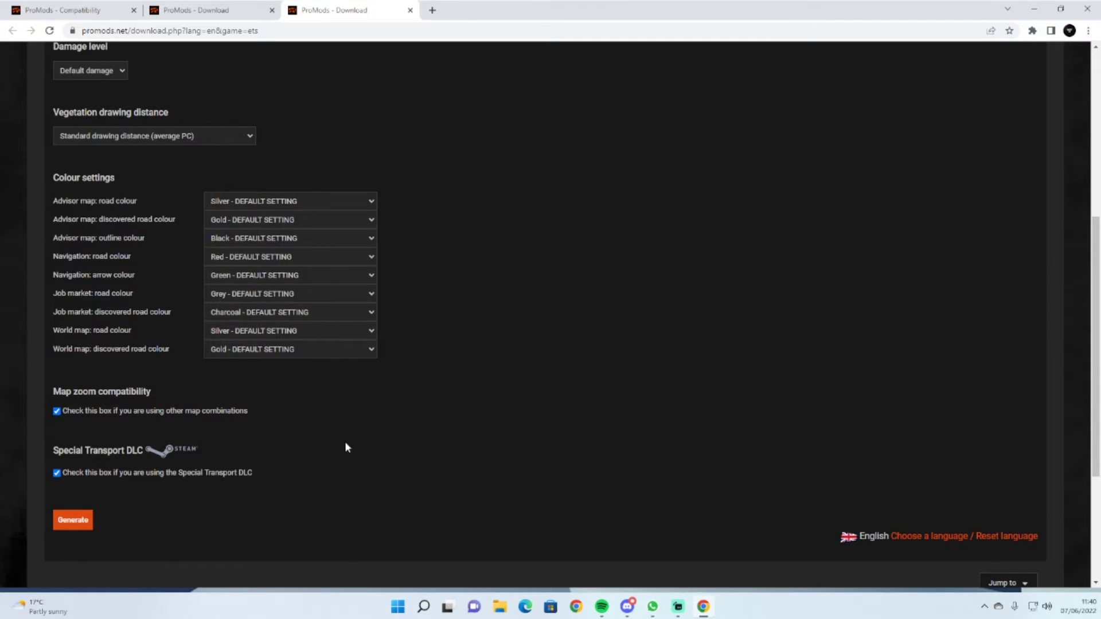
click(410, 10)
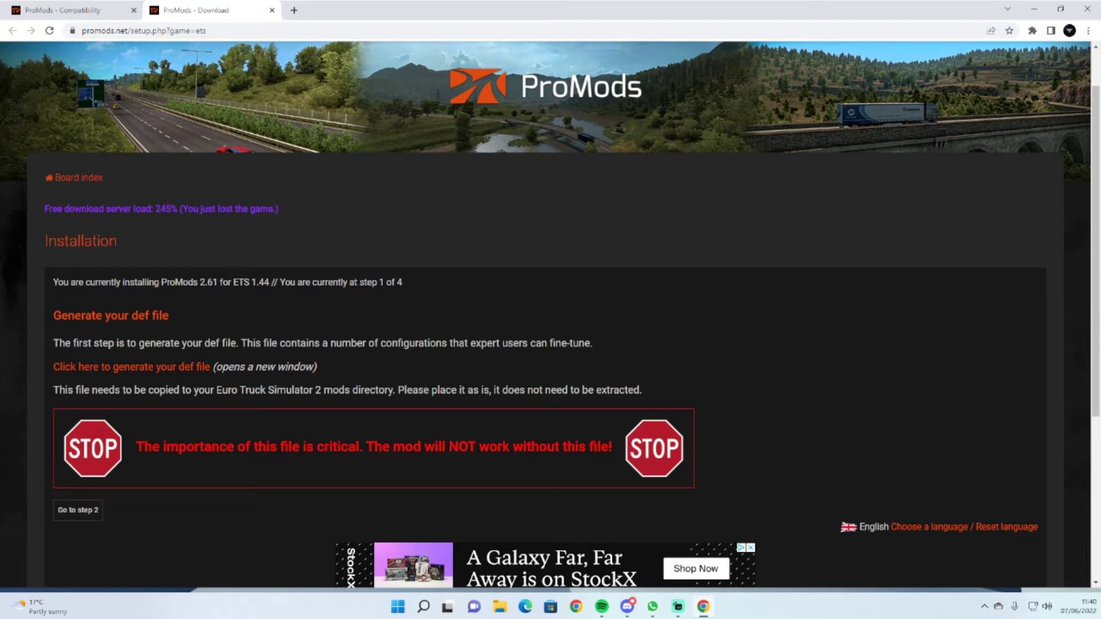
Advance to installation step 2 and compare the Premium and Standard download options and speed limits.
click(76, 512)
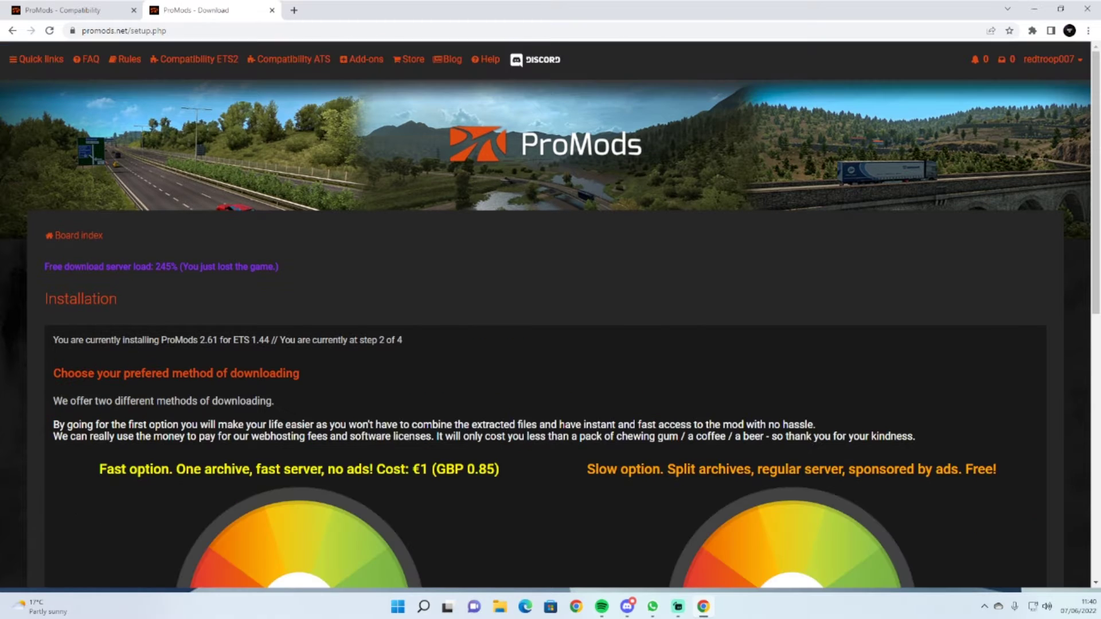
scroll(310, 453, down, 4)
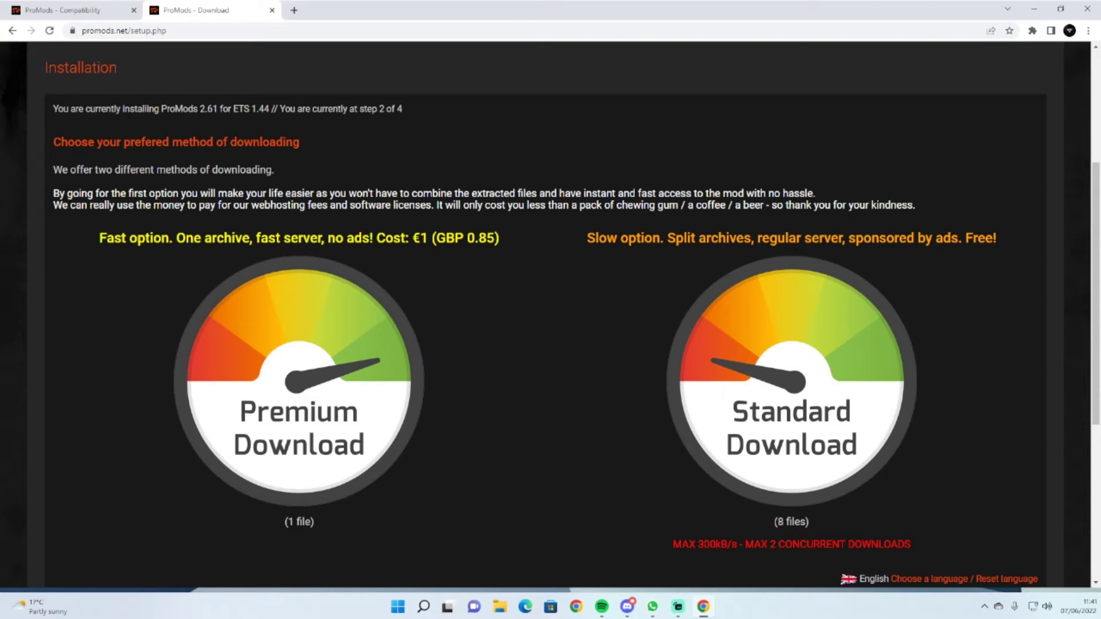
drag(500, 238, 107, 238)
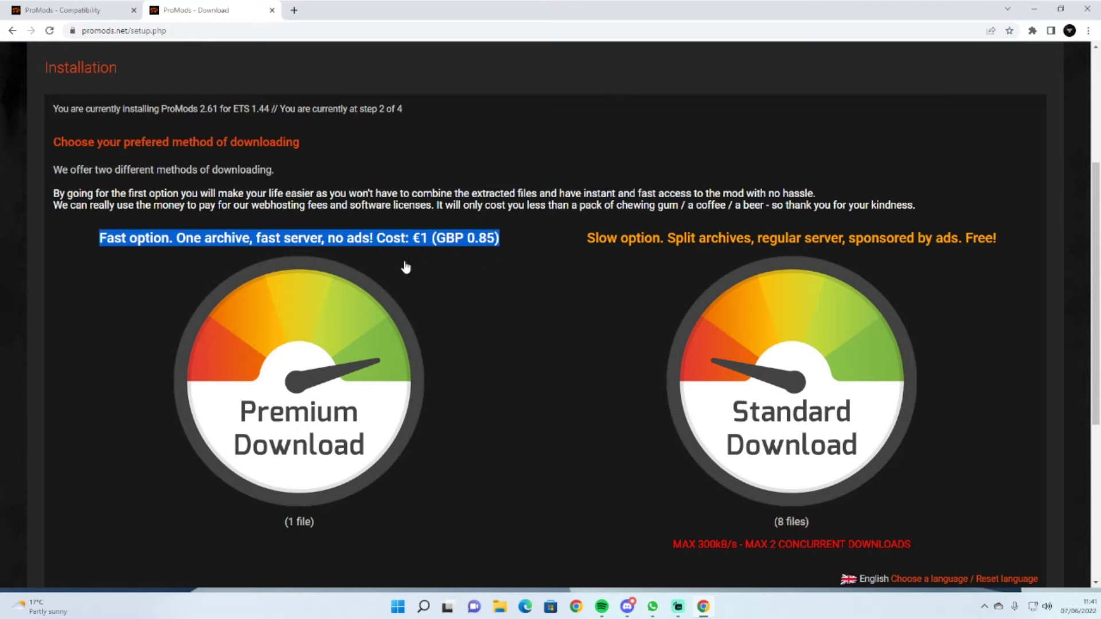
click(448, 326)
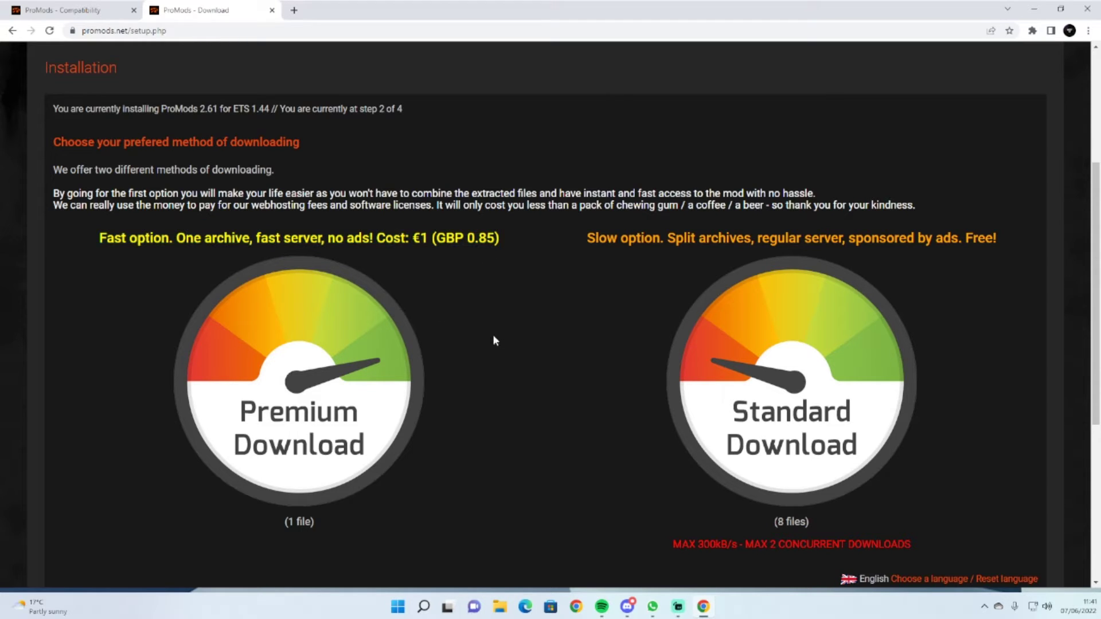
scroll(497, 340, down, 1)
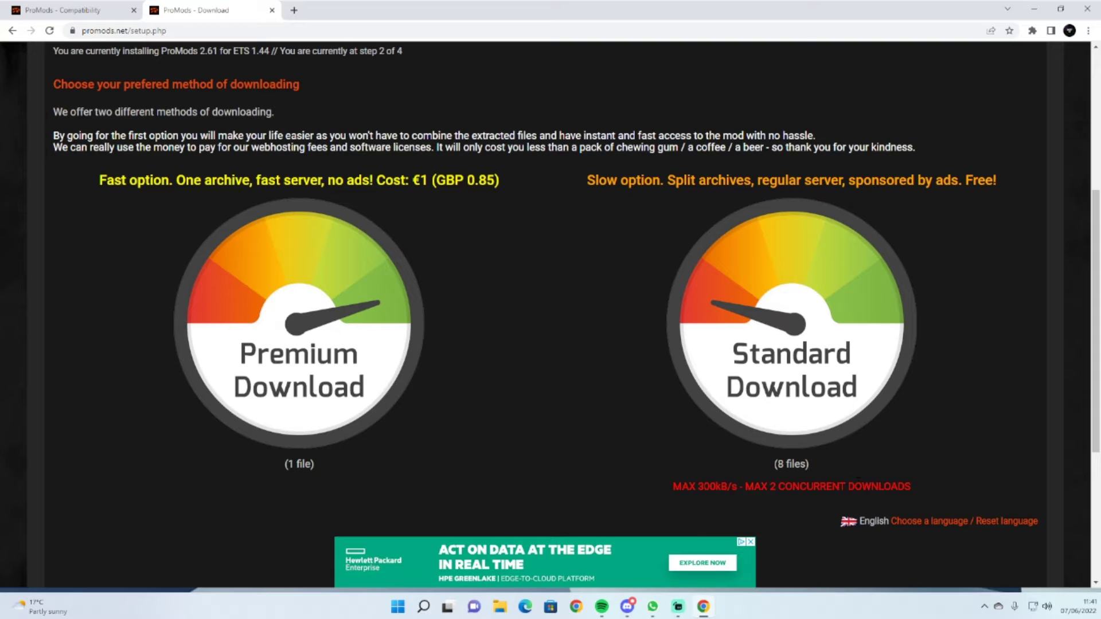
drag(737, 486, 682, 486)
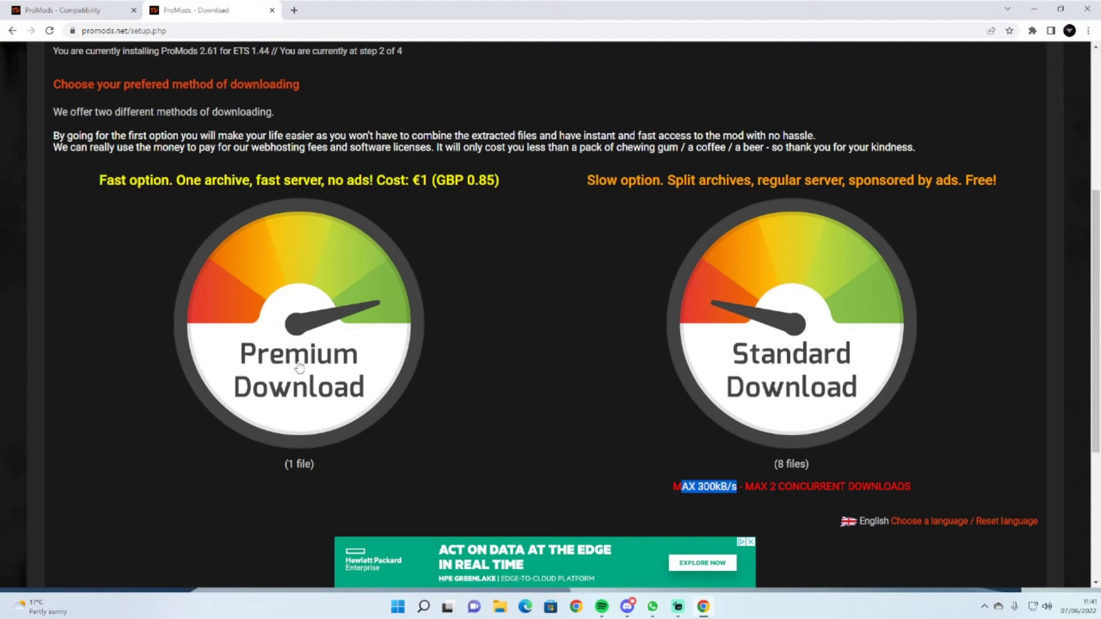
click(502, 347)
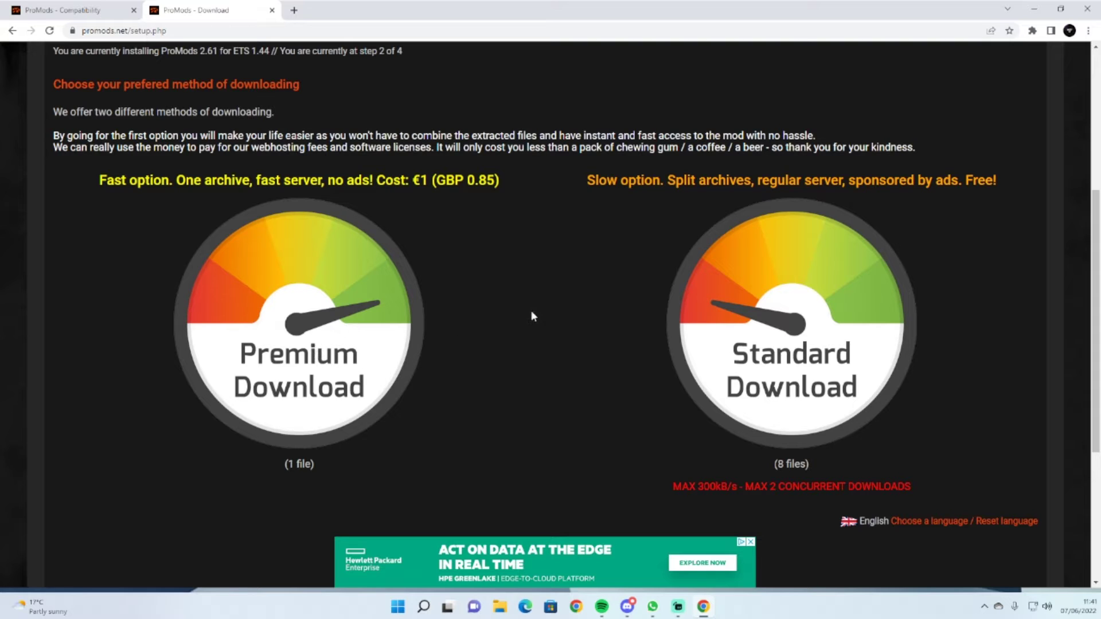
Close the browser and arrange the downloaded ProMods archive and definitions file on the desktop.
click(1090, 10)
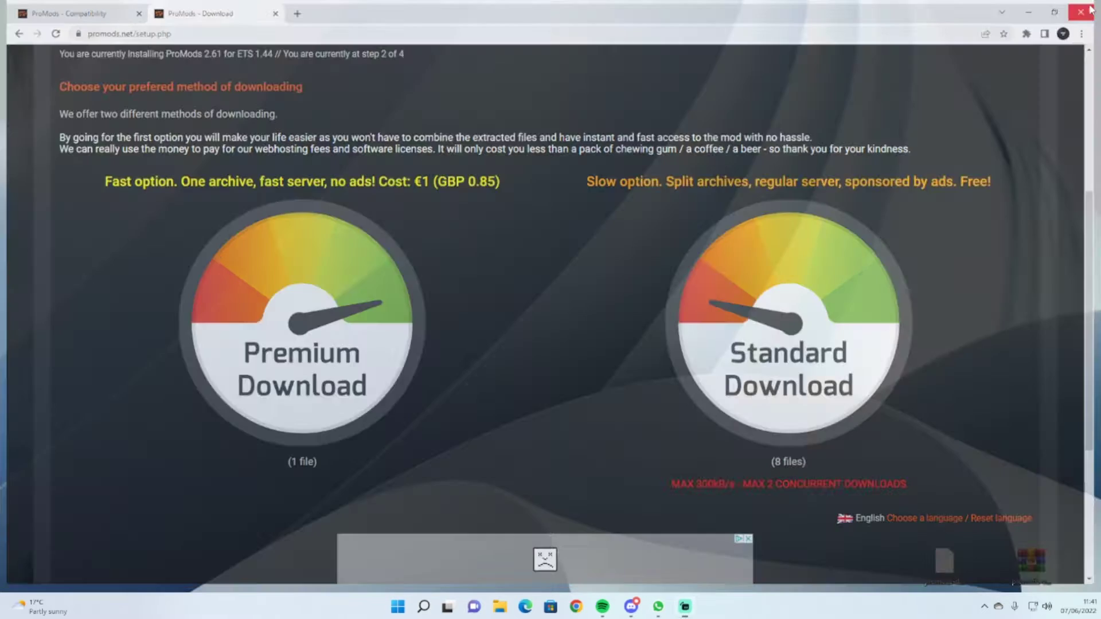
drag(717, 447, 944, 324)
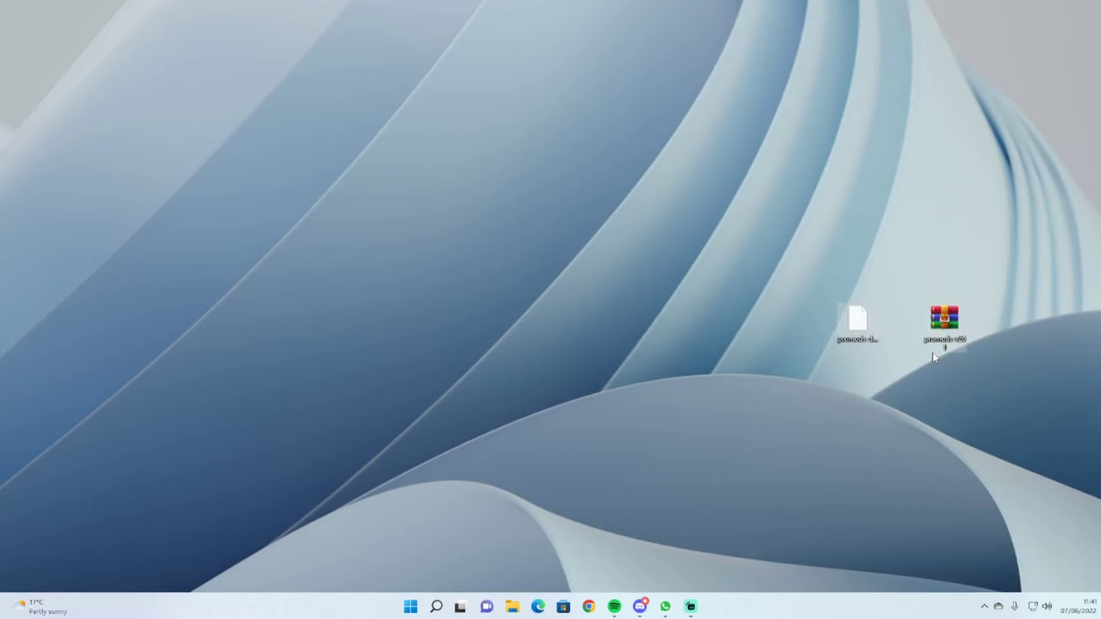
click(512, 607)
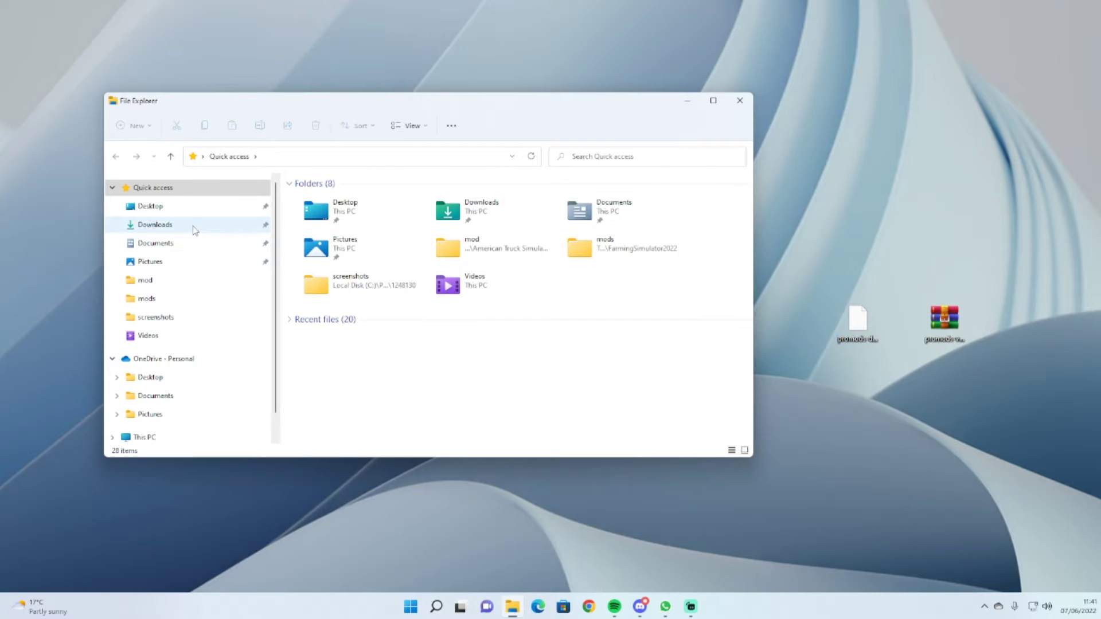
click(172, 225)
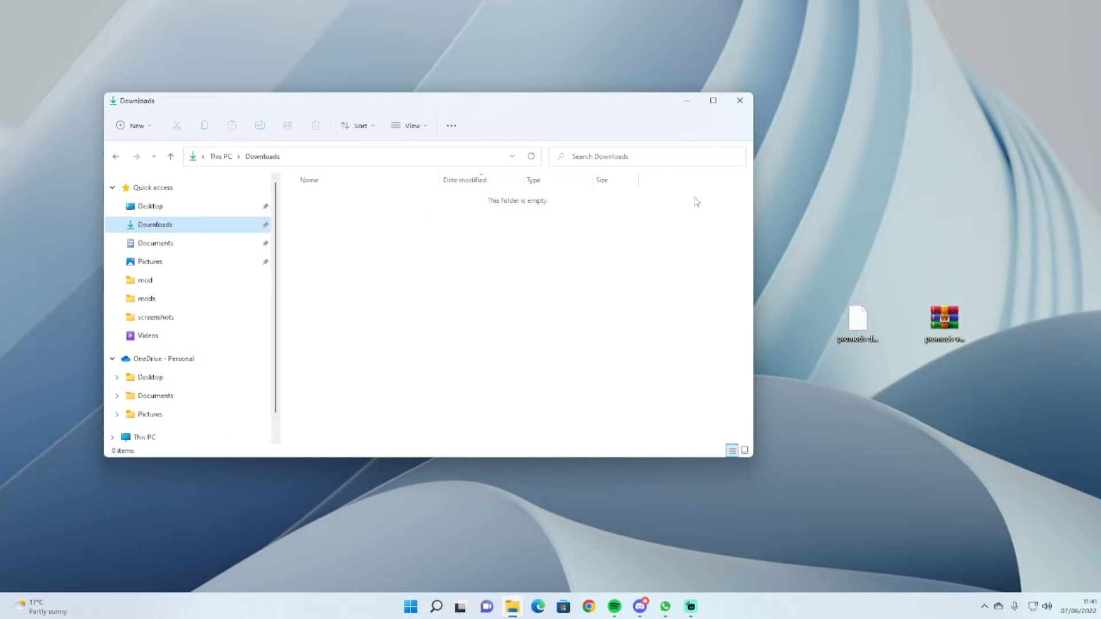
click(687, 101)
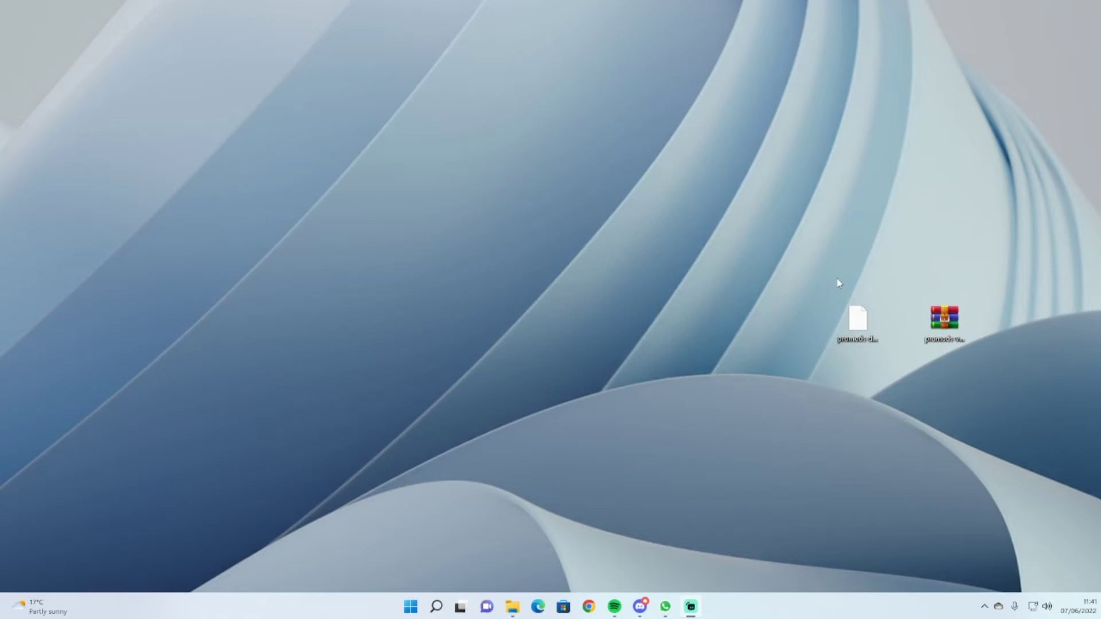
drag(827, 240, 878, 435)
drag(863, 321, 961, 367)
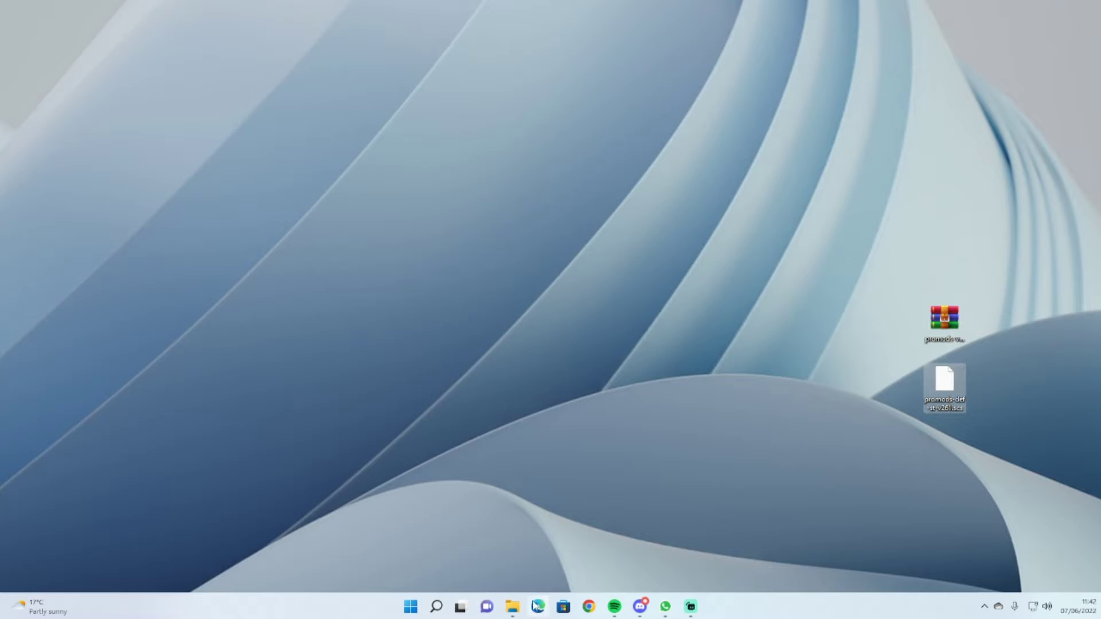
Open Documents > Euro Truck Simulator 2 > mod, and open the promods-v261.7z archive.
mouse_move(522, 609)
click(512, 568)
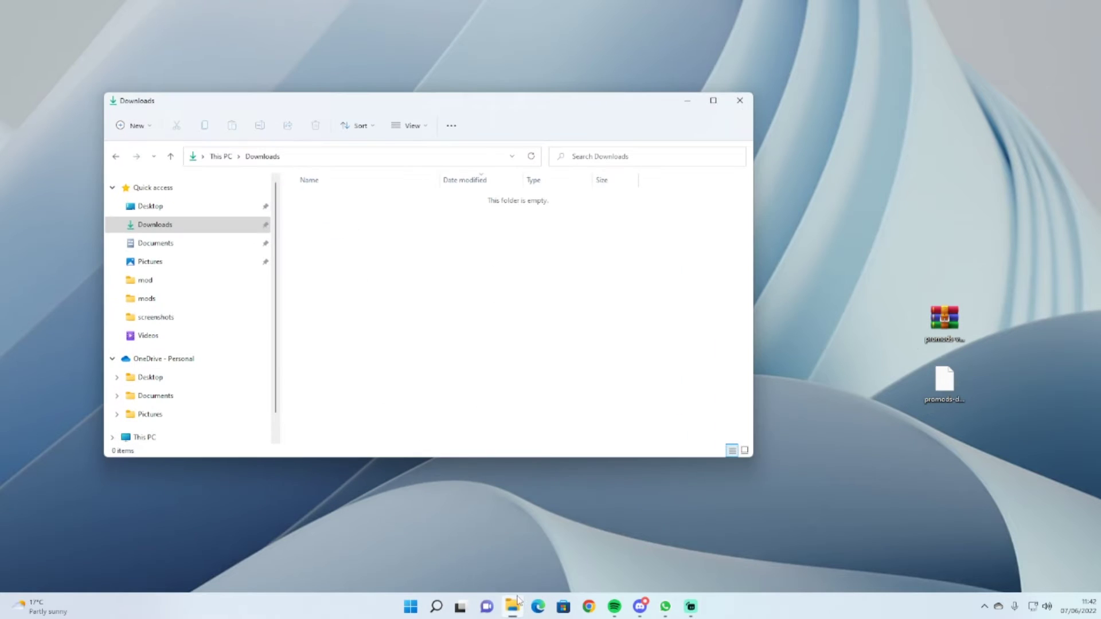
click(185, 243)
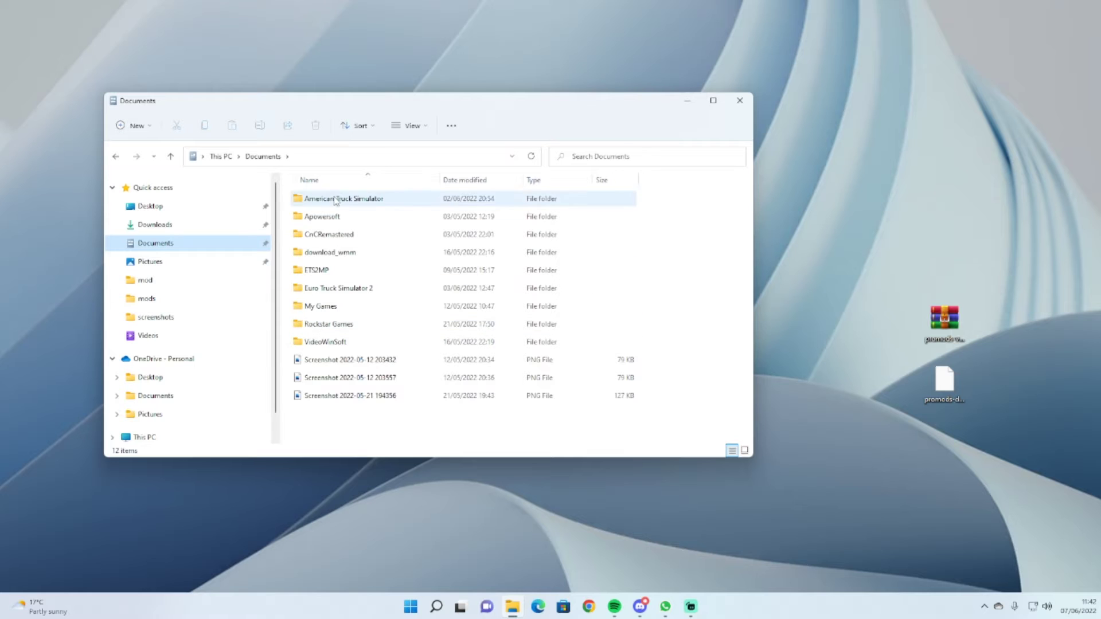
double_click(334, 288)
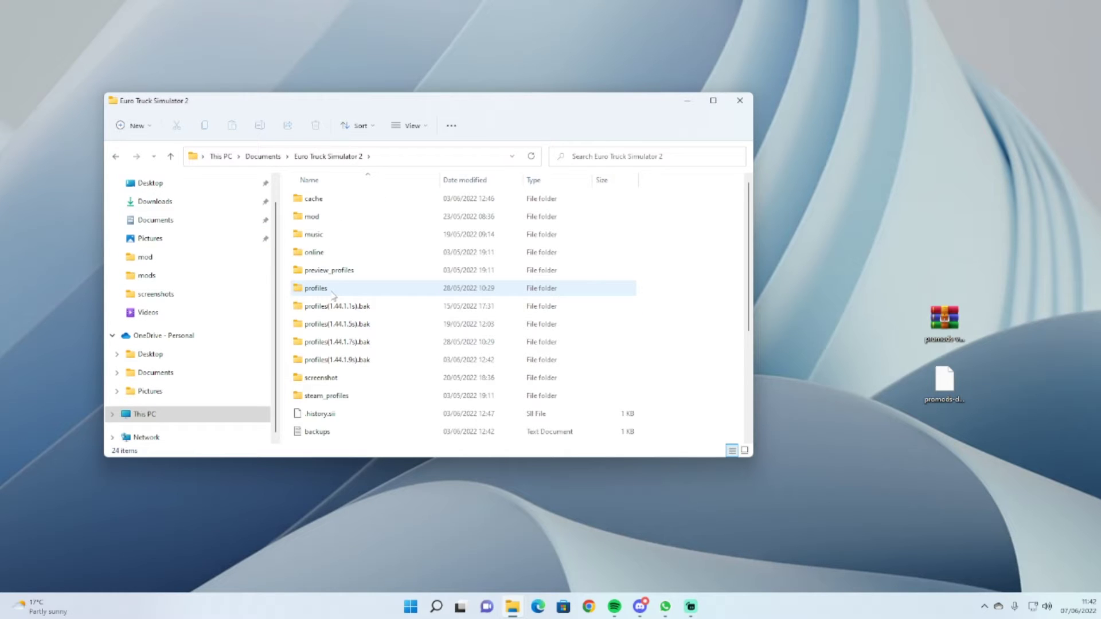
double_click(338, 221)
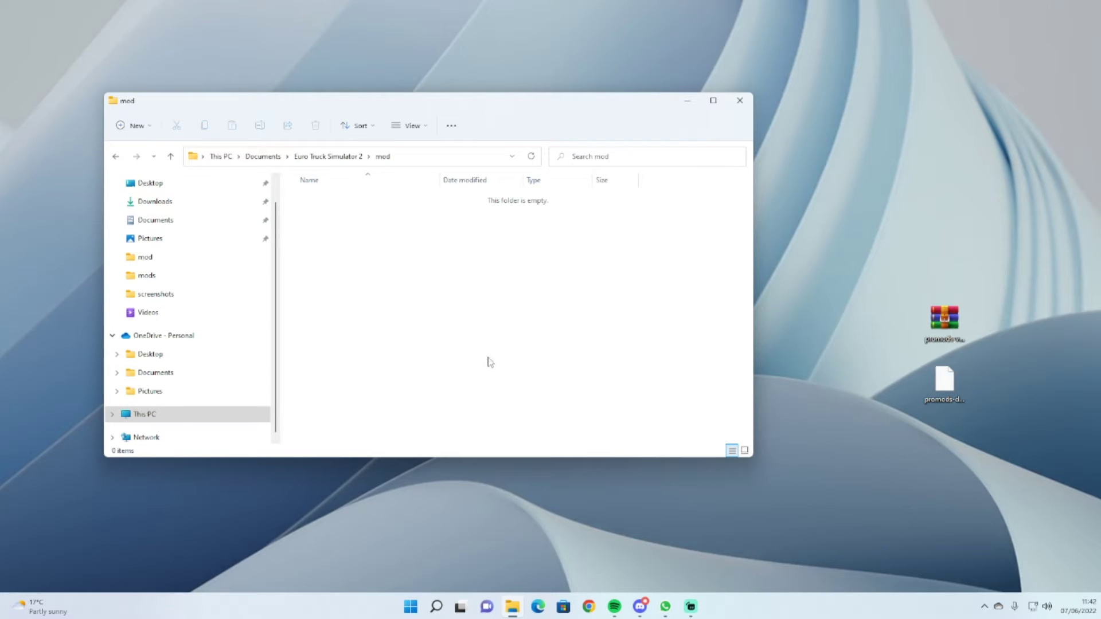
double_click(945, 321)
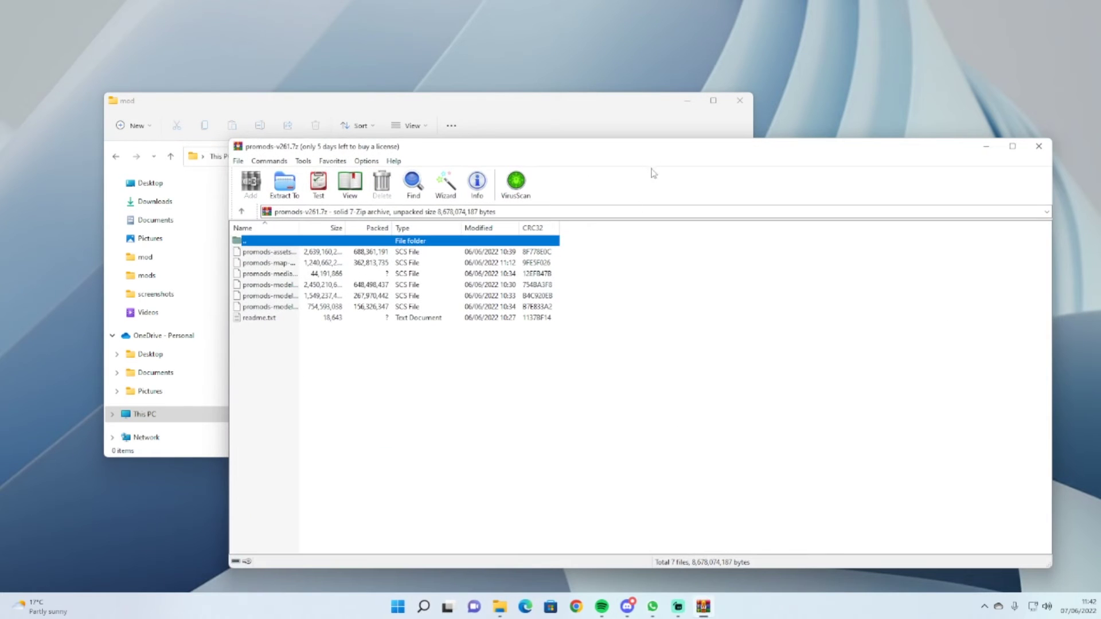
Extract the six ProMods .scs packages from the archive into the mod folder.
drag(662, 160, 862, 136)
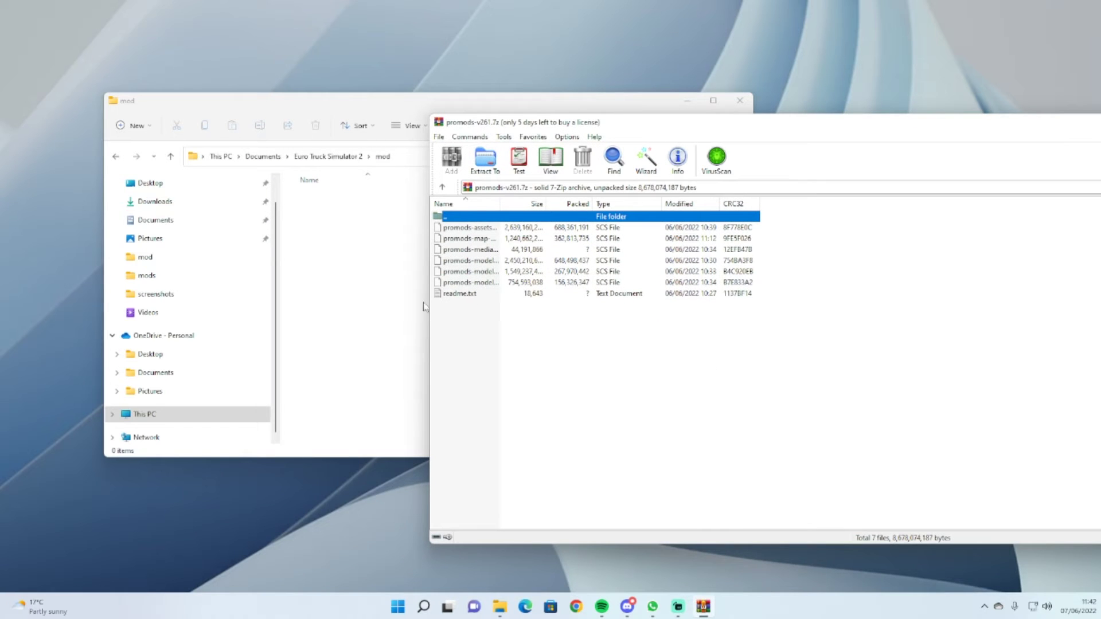
drag(772, 285, 764, 229)
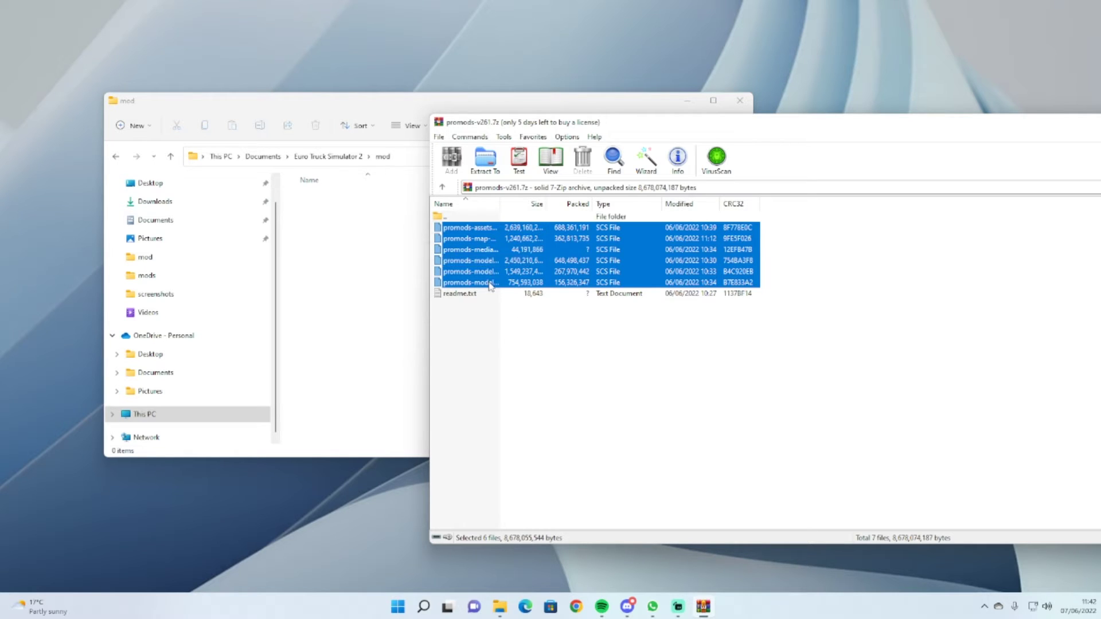
drag(371, 283, 373, 284)
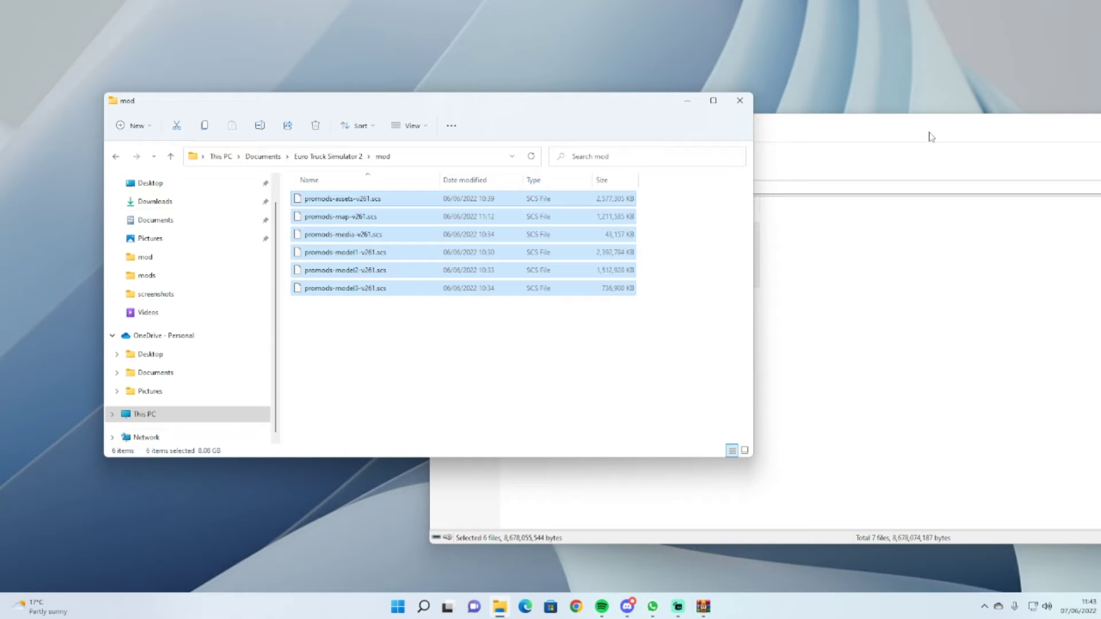
drag(930, 136, 645, 172)
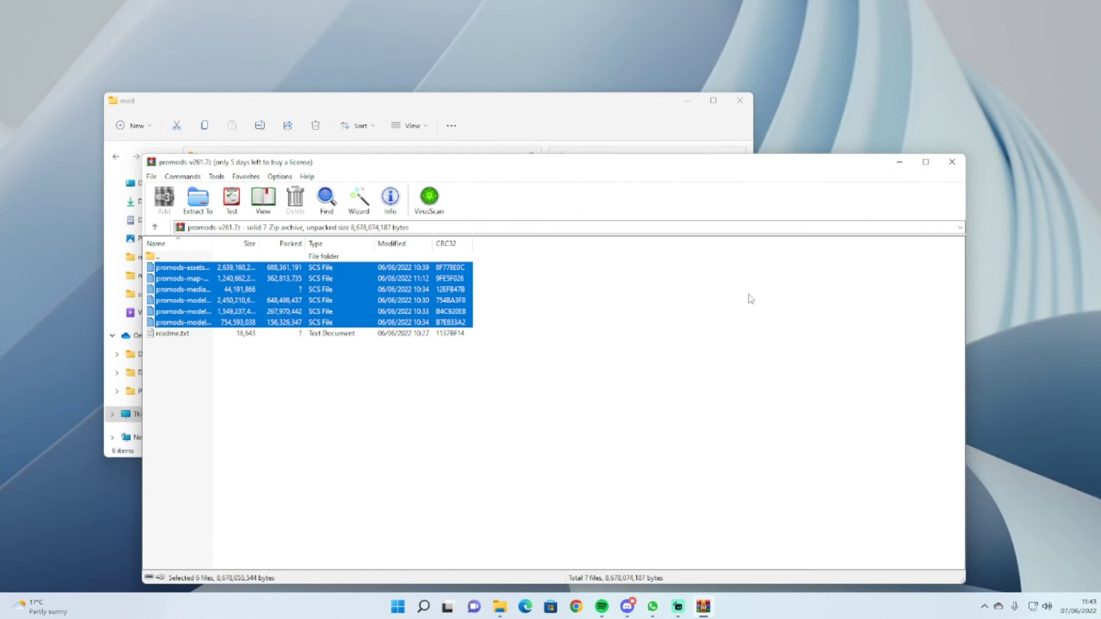
click(951, 161)
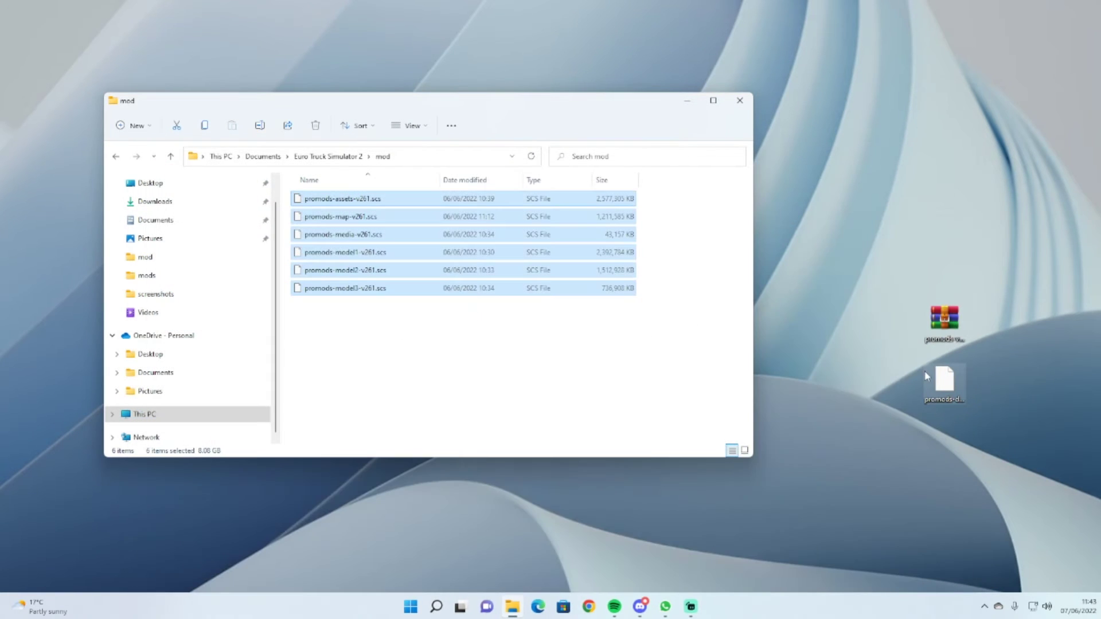
Move promods-def-st-v261.scs into the mod folder and delete the archive from the desktop.
drag(926, 376, 691, 457)
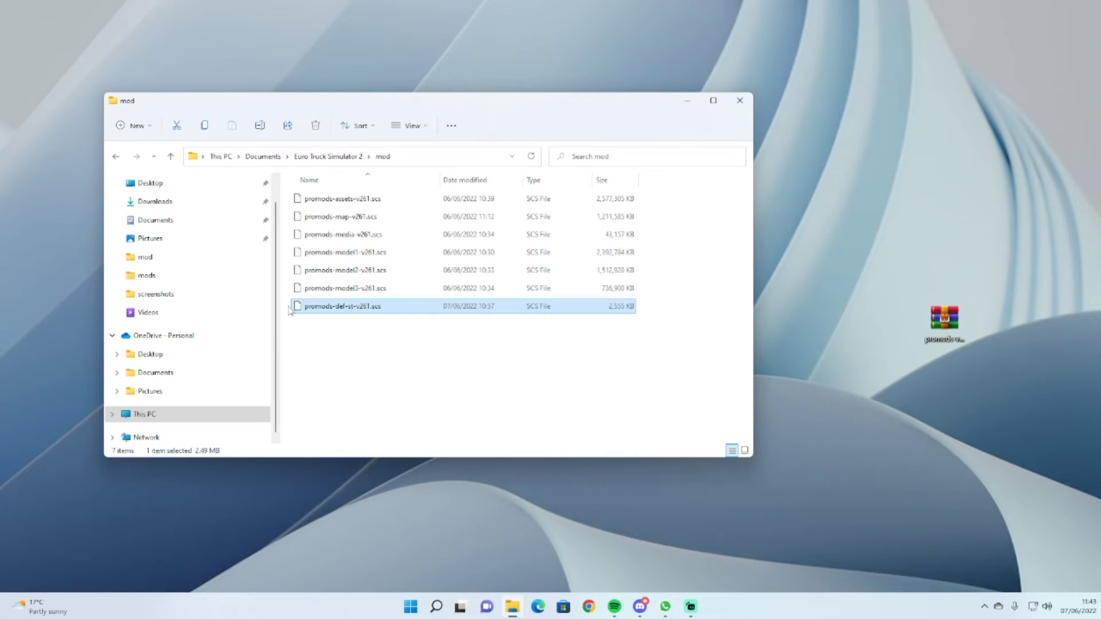
drag(791, 224, 992, 444)
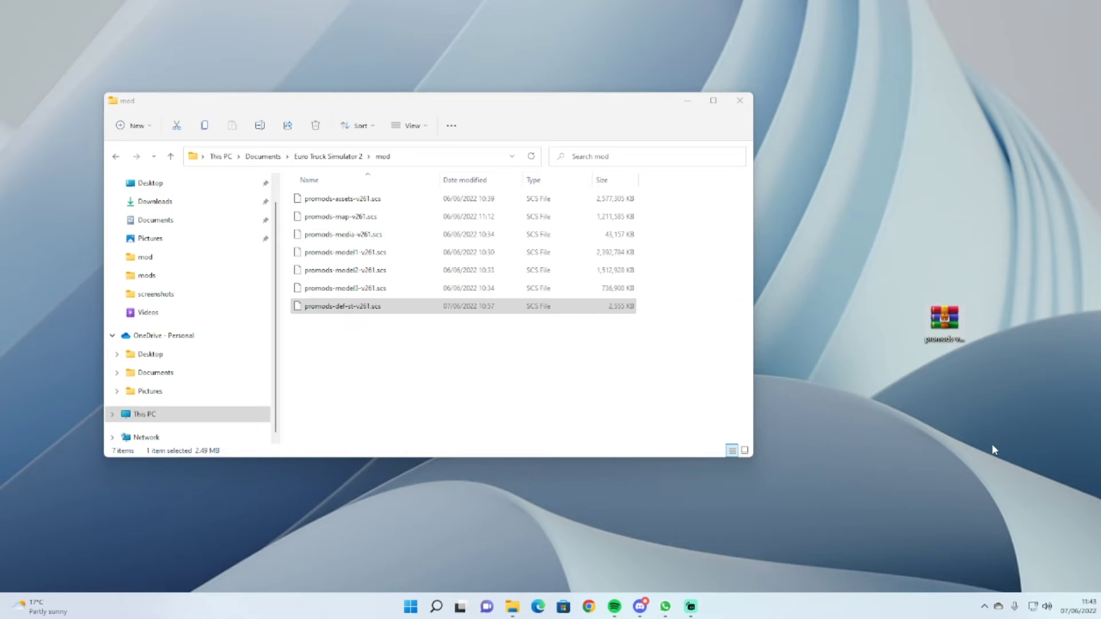
key(Delete)
click(740, 100)
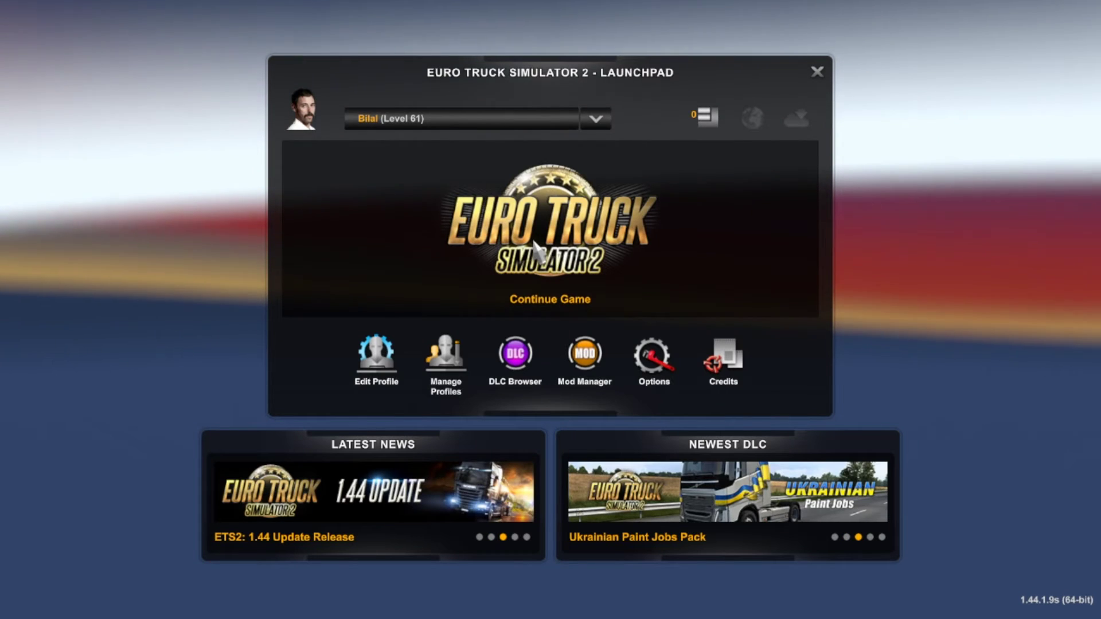
Check the profile list on the ETS2 launchpad and open the Mod Manager.
click(551, 123)
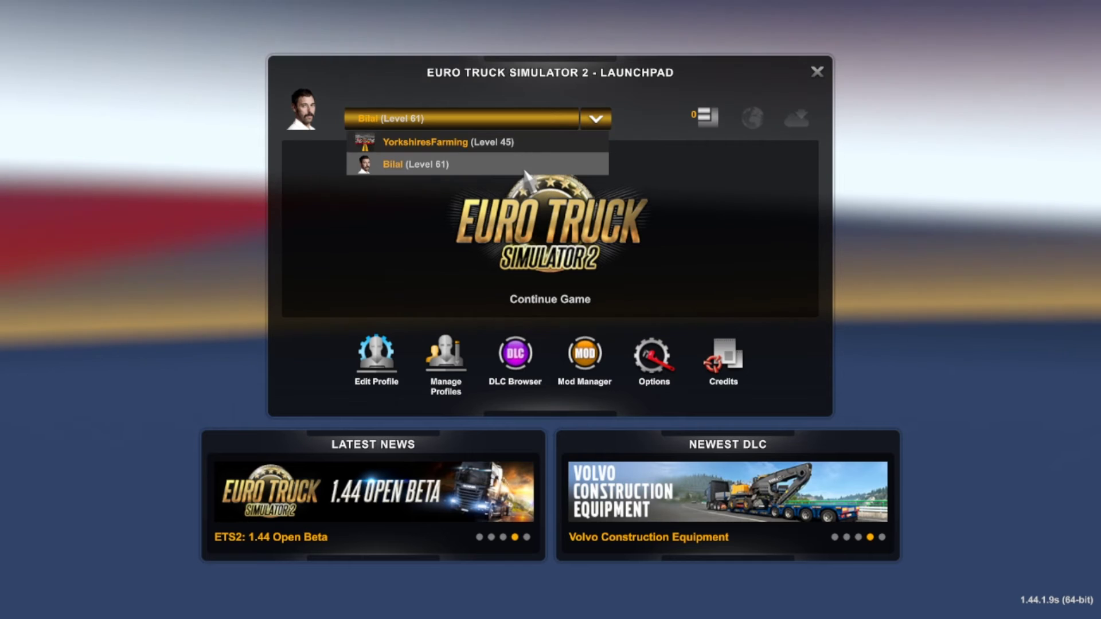
mouse_move(524, 148)
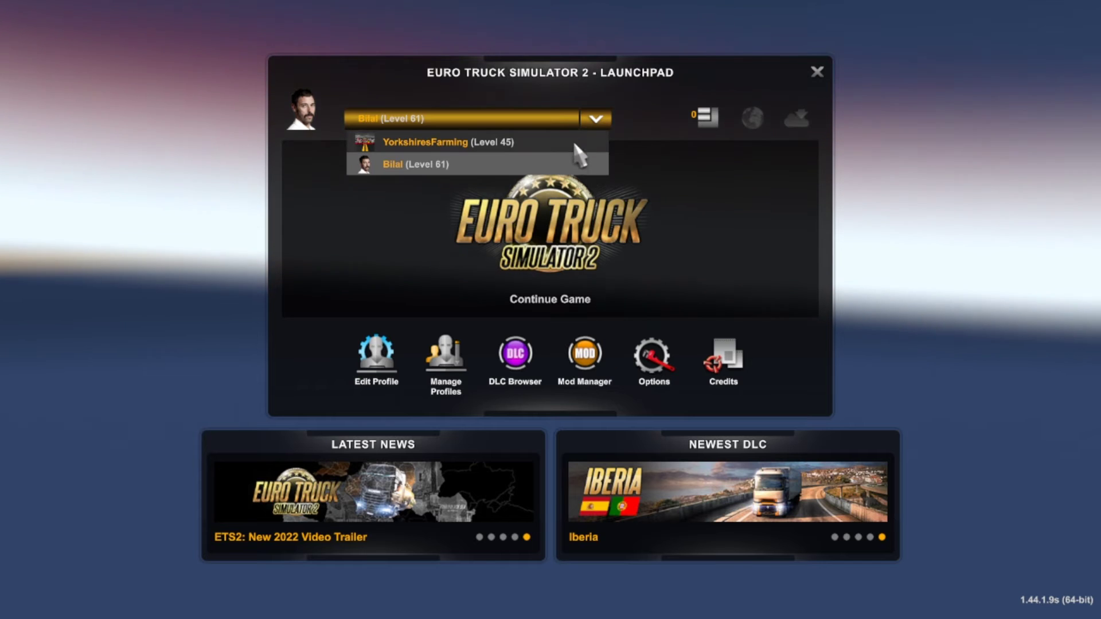
click(582, 362)
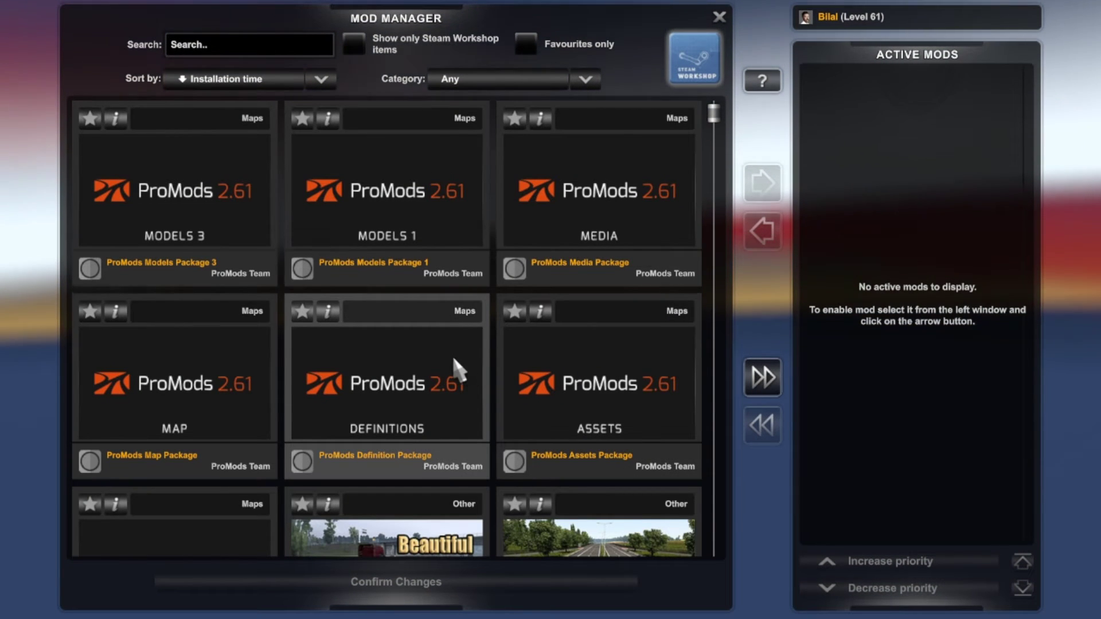
Activate the ProMods Assets Package and Models Packages 1, 2 and 3.
scroll(456, 361, down, 3)
scroll(453, 358, up, 2)
scroll(450, 351, up, 1)
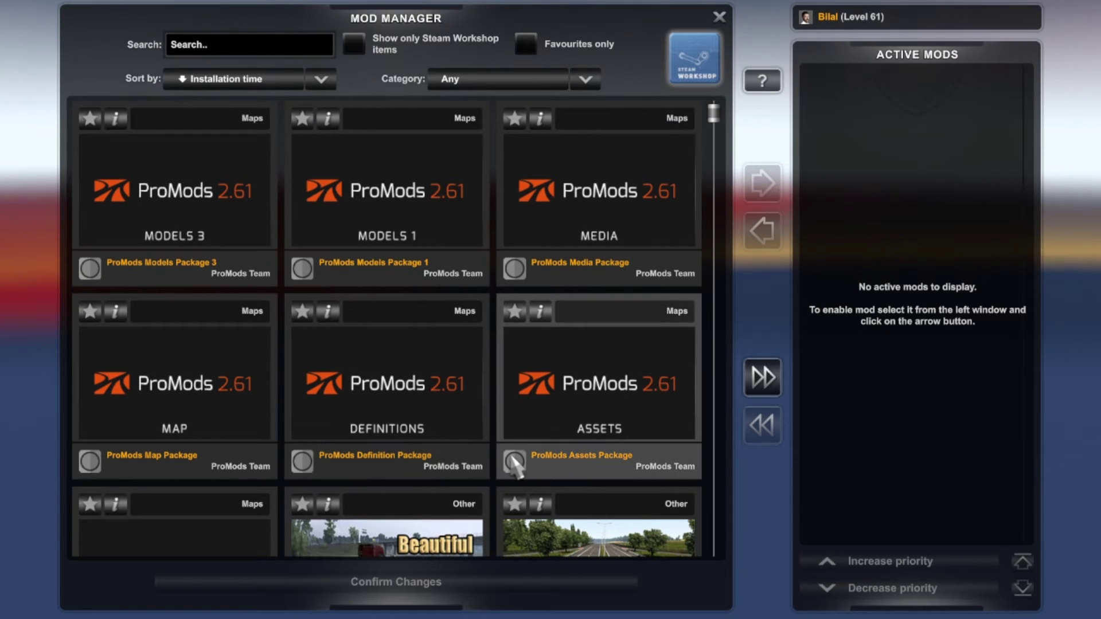
double_click(503, 456)
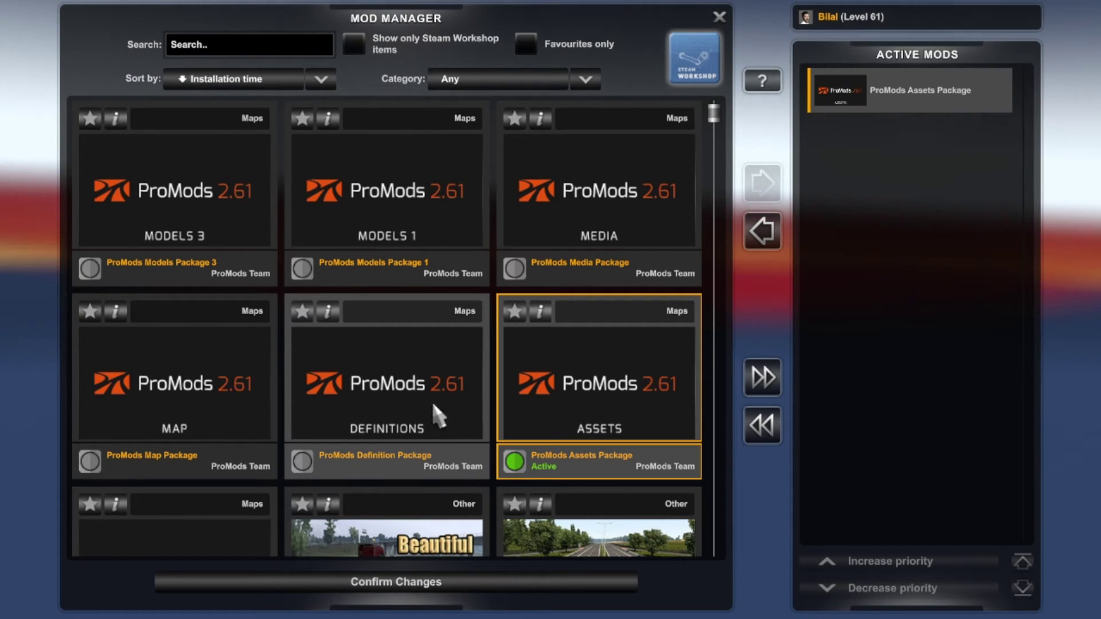
double_click(420, 261)
scroll(362, 431, down, 2)
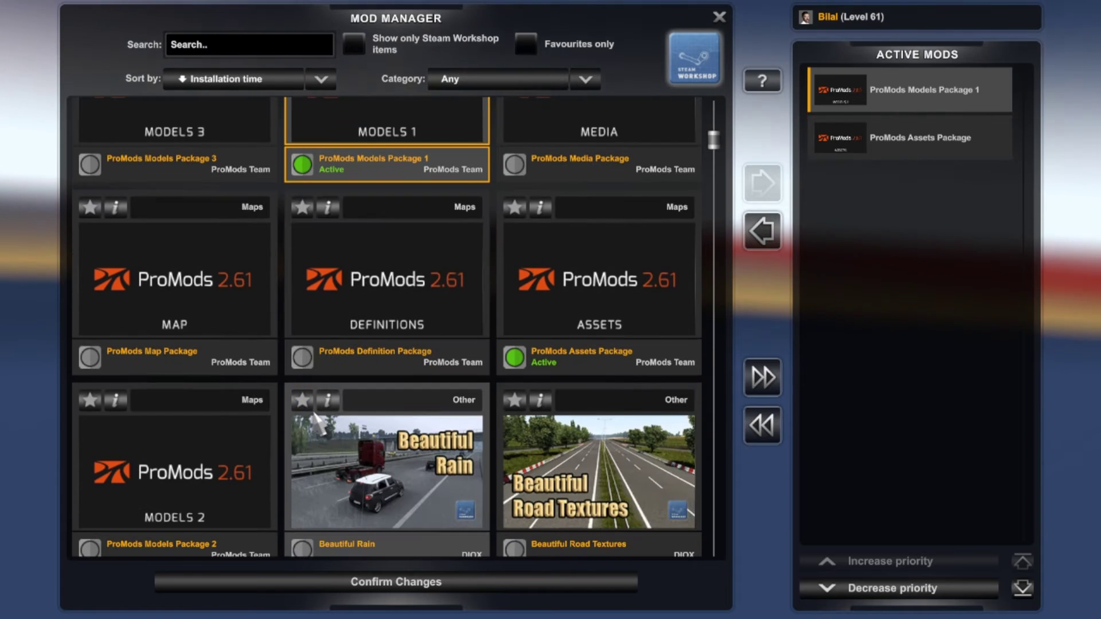
double_click(254, 460)
scroll(253, 460, up, 2)
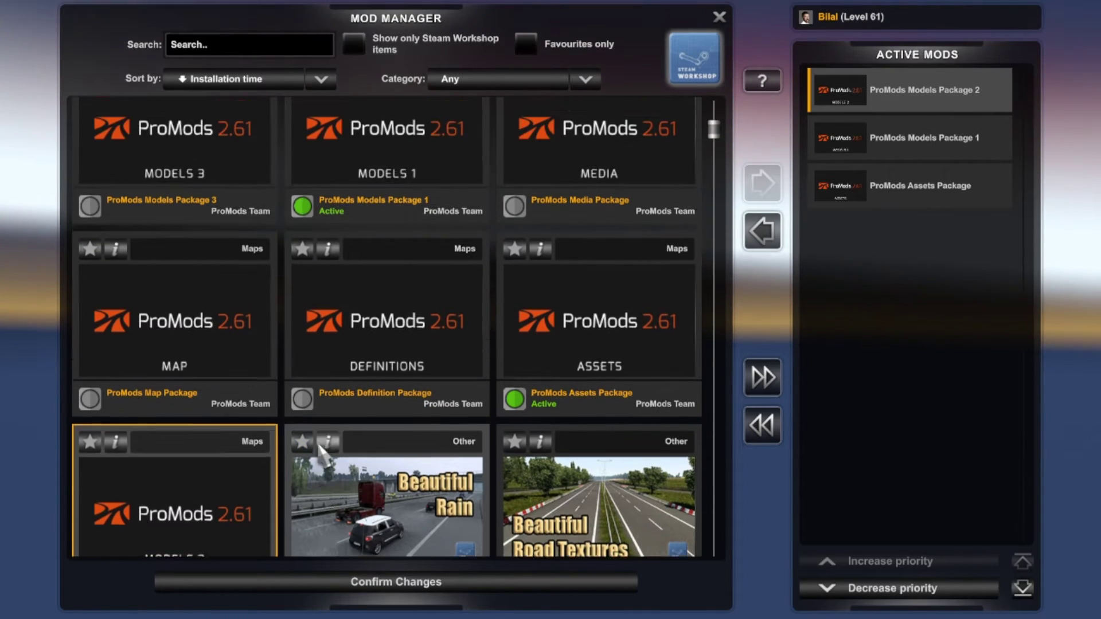
double_click(248, 244)
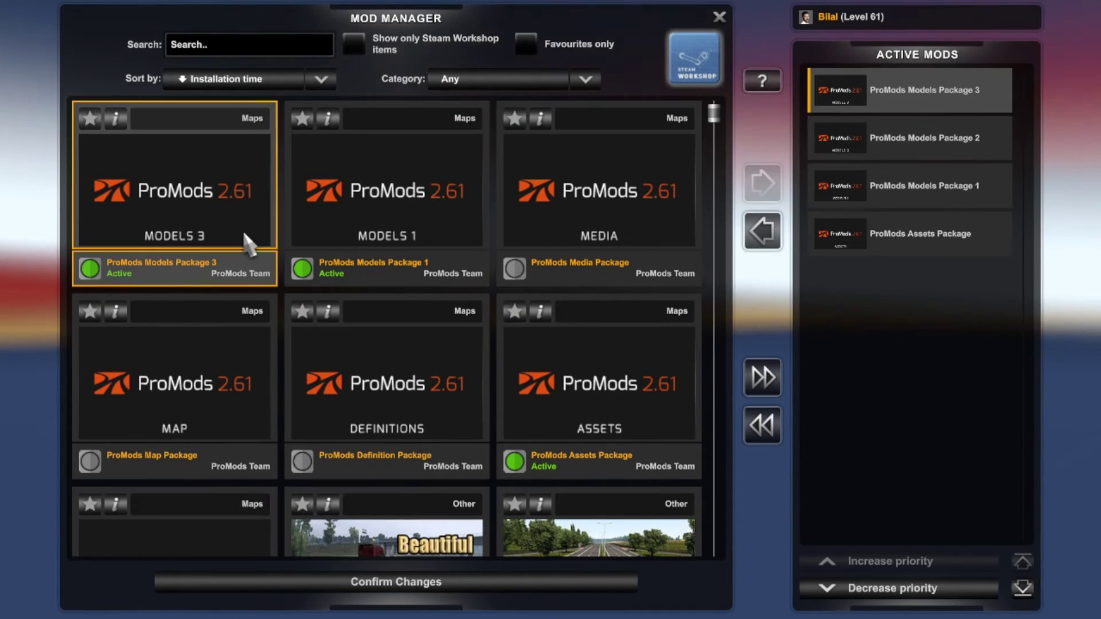
Activate the Media, Map and Definition packages and apply the mod setup.
click(515, 269)
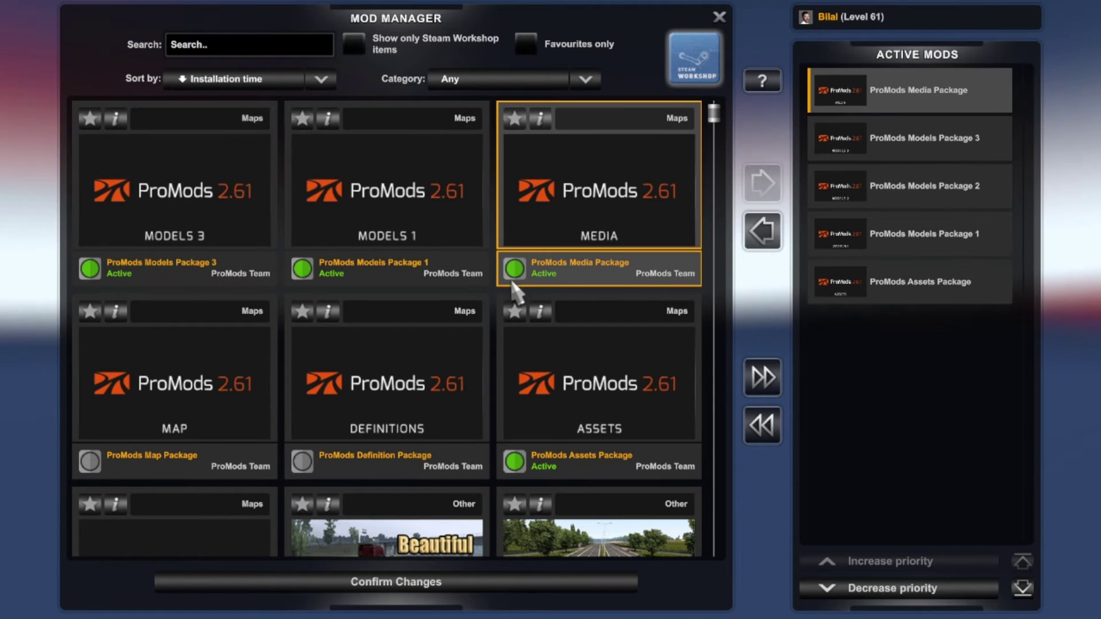
double_click(258, 386)
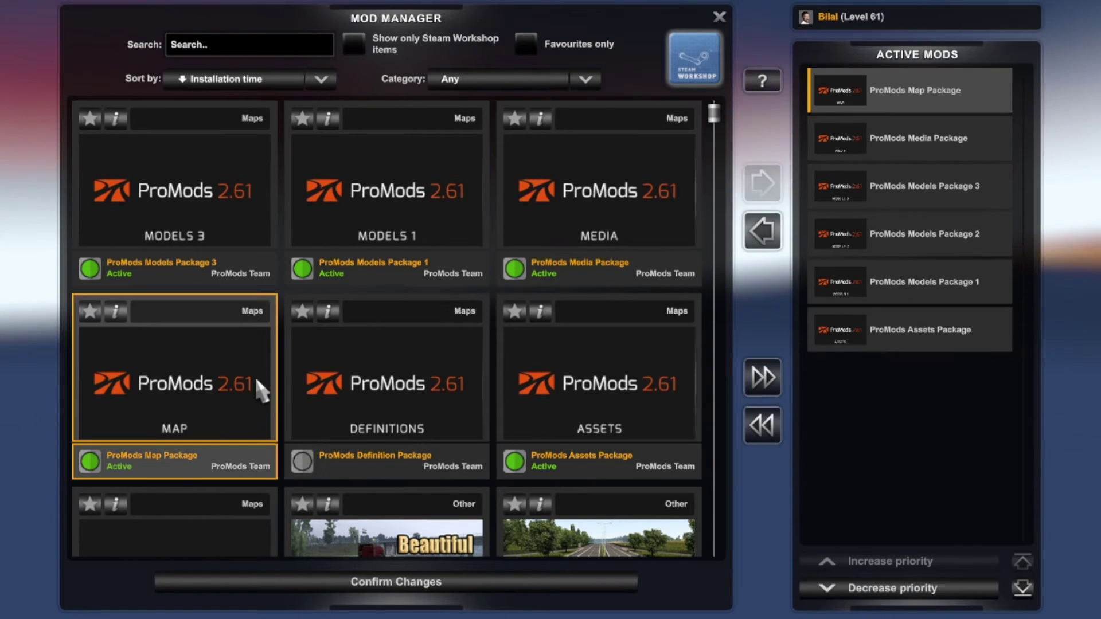
double_click(321, 400)
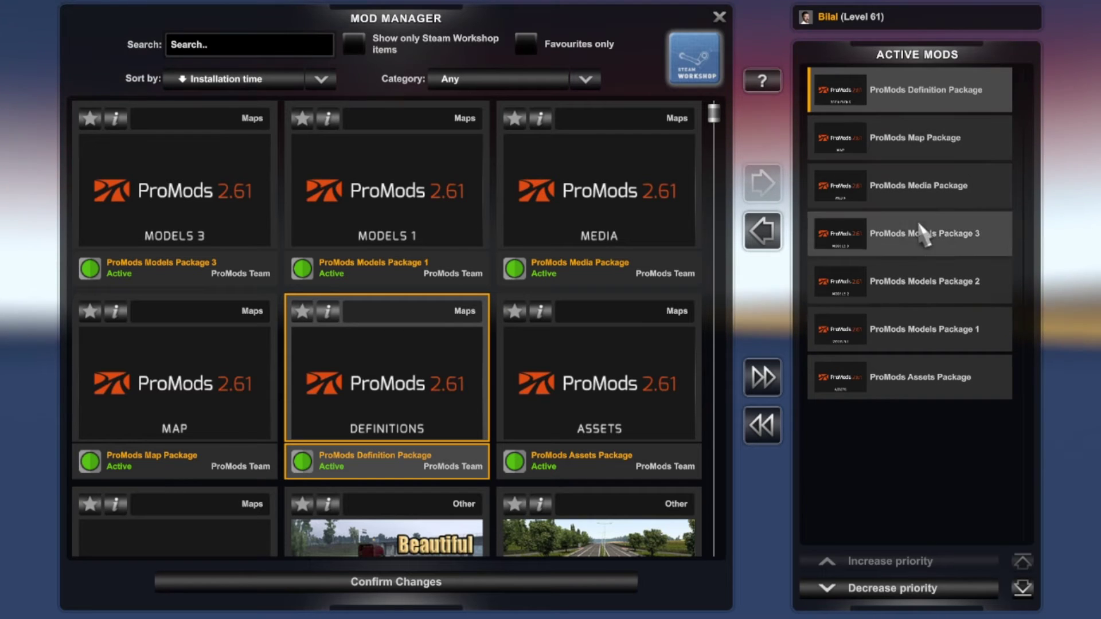
click(606, 582)
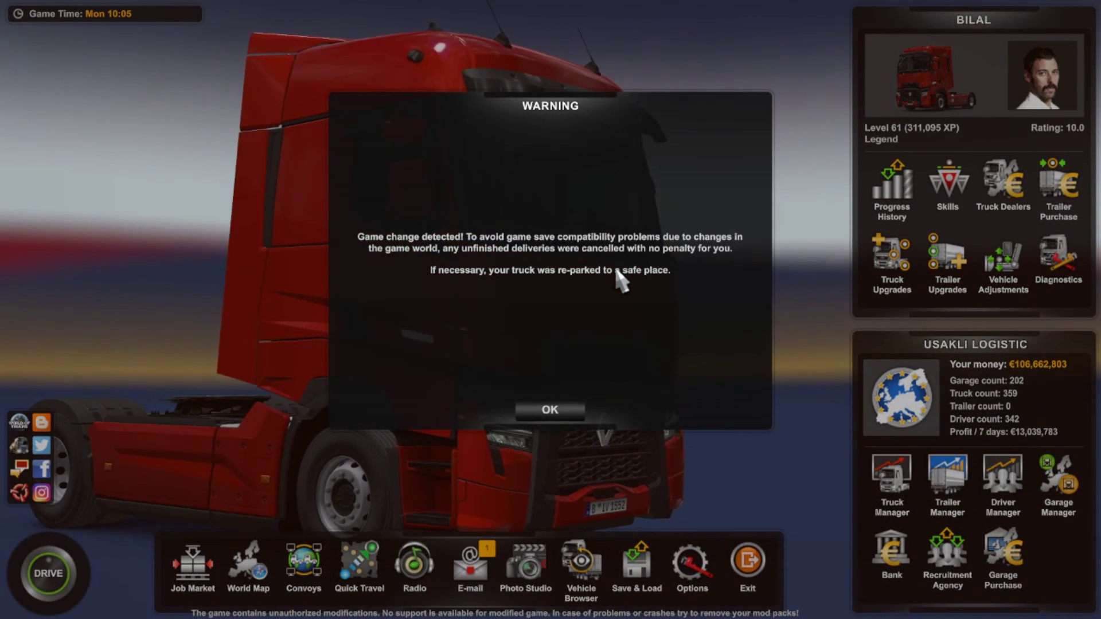
Dismiss the game-change warning, close the Convoys browser after its notice, and open the World Map.
click(582, 411)
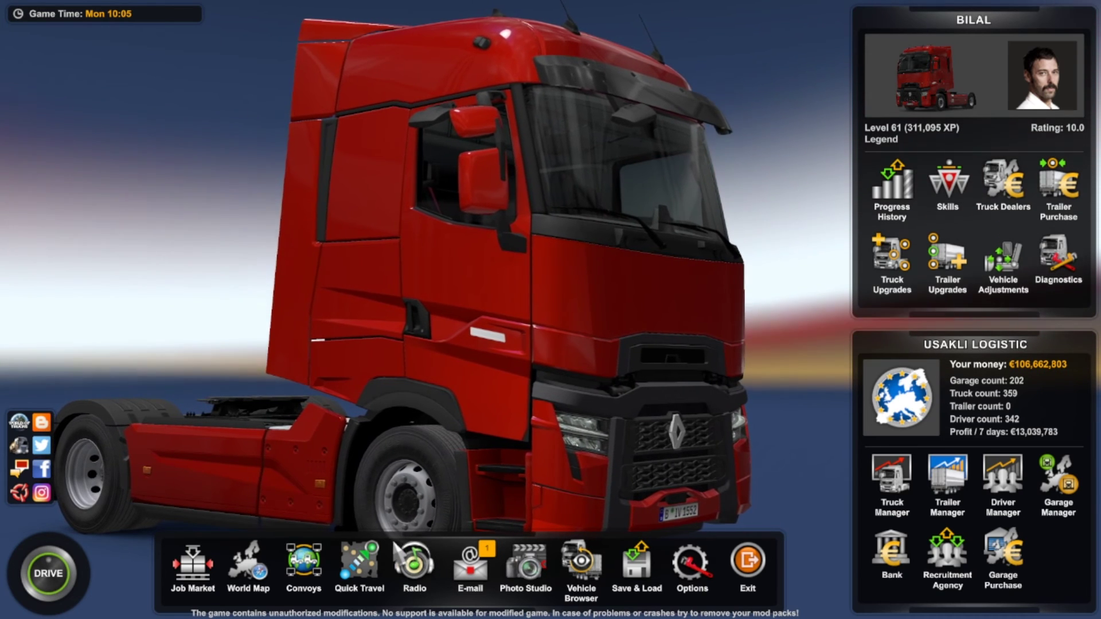
click(302, 579)
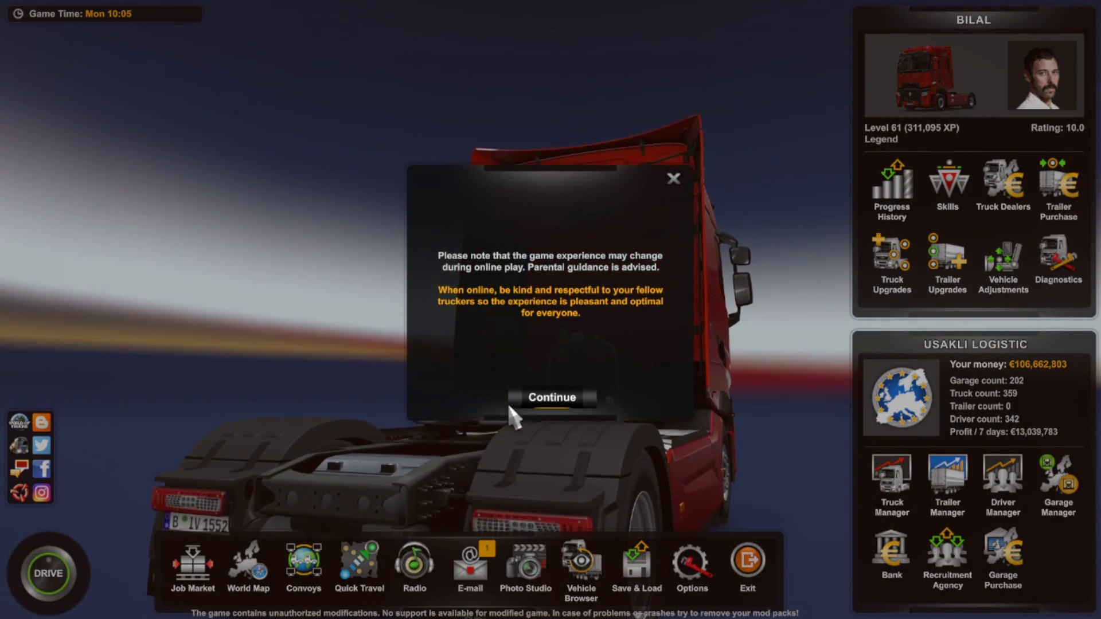
click(532, 405)
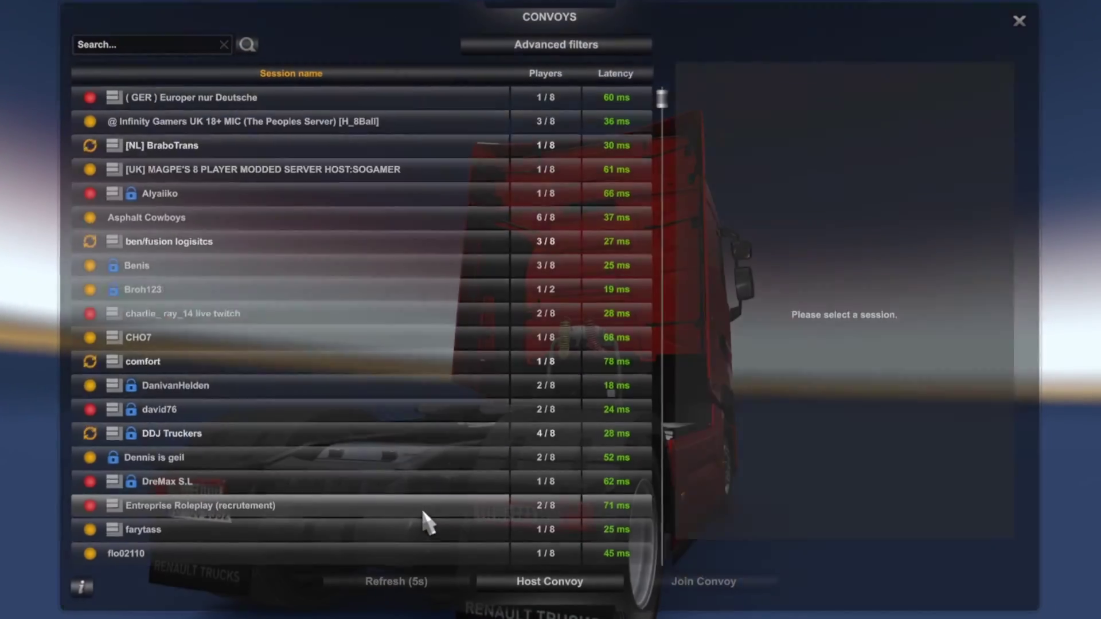
key(Escape)
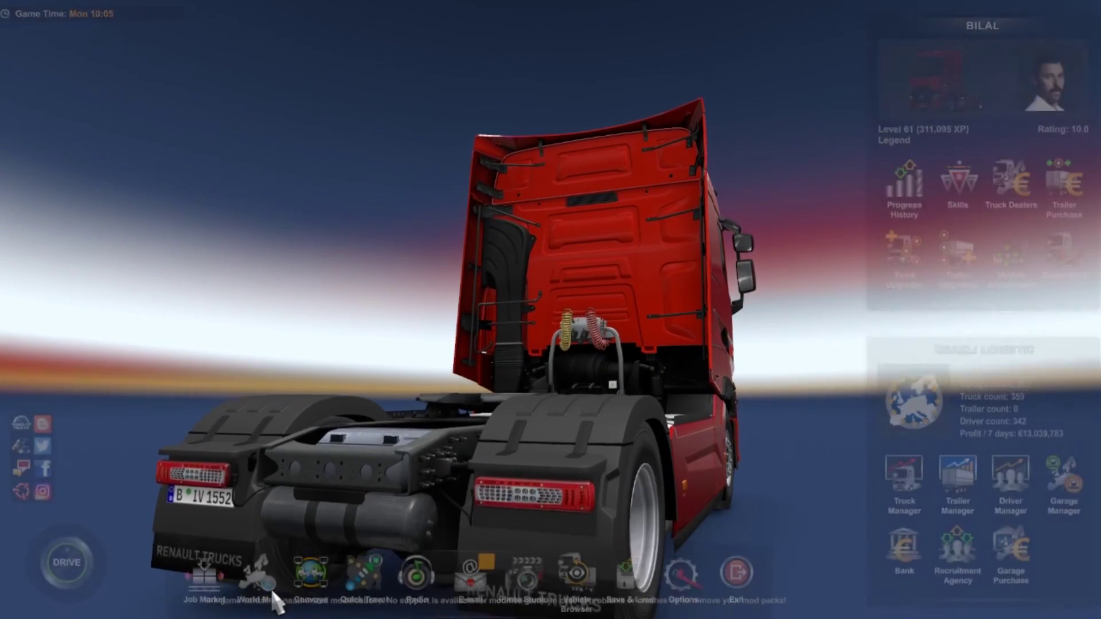
click(273, 594)
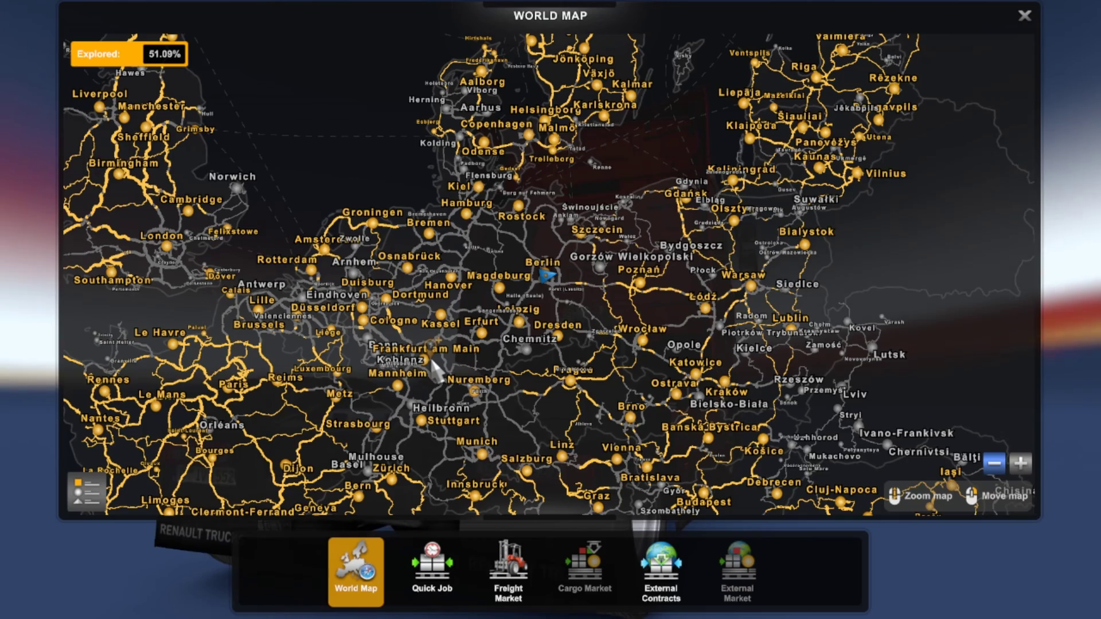
Pan the world map over Iceland, the Faroes, Scotland, Ireland and Norway, then south to Spain and Italy.
drag(434, 367, 722, 617)
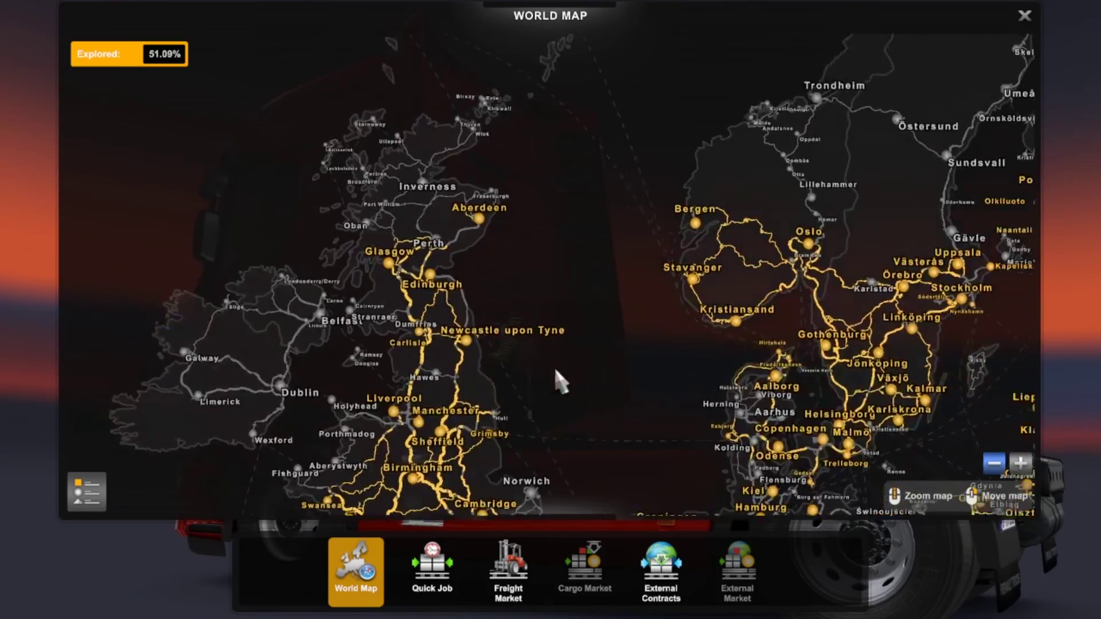
drag(555, 371, 658, 484)
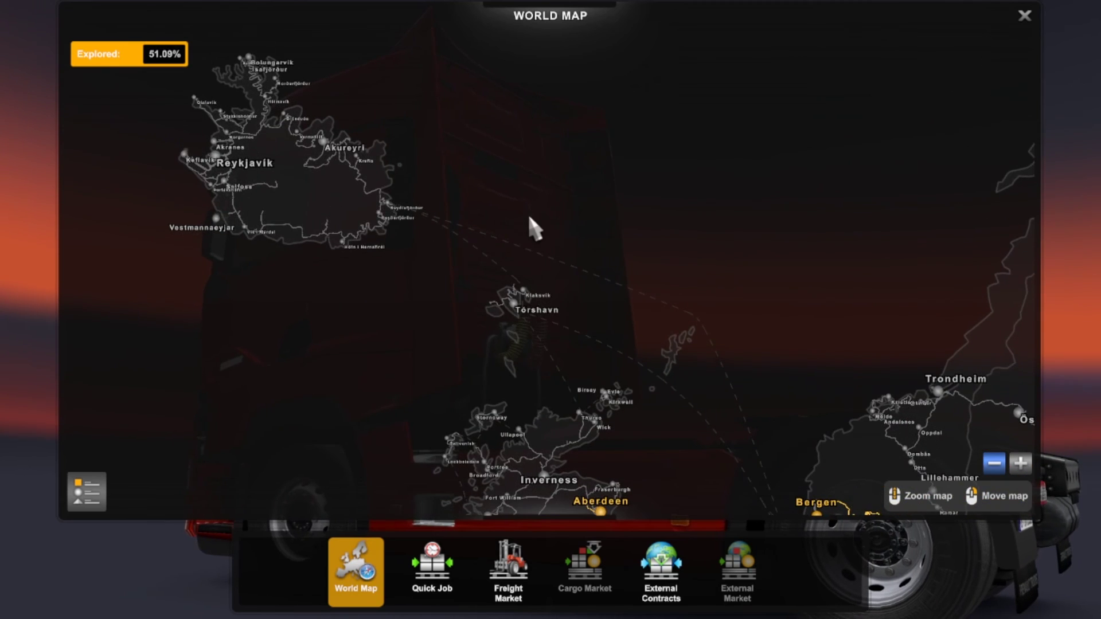
drag(533, 229, 543, 359)
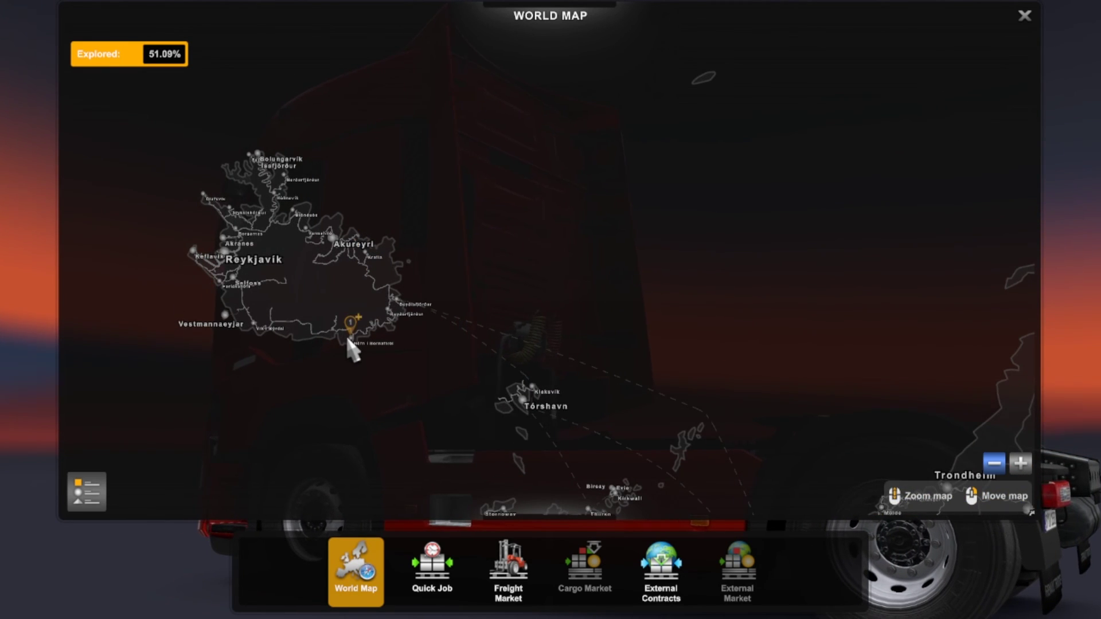
drag(389, 385, 314, 163)
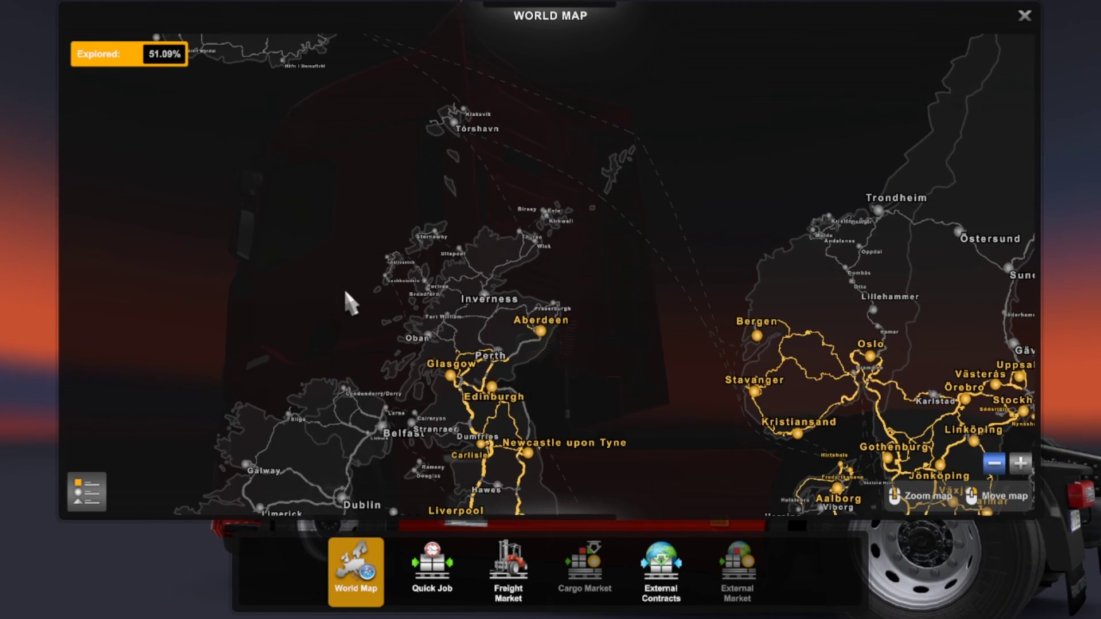
drag(453, 453, 447, 252)
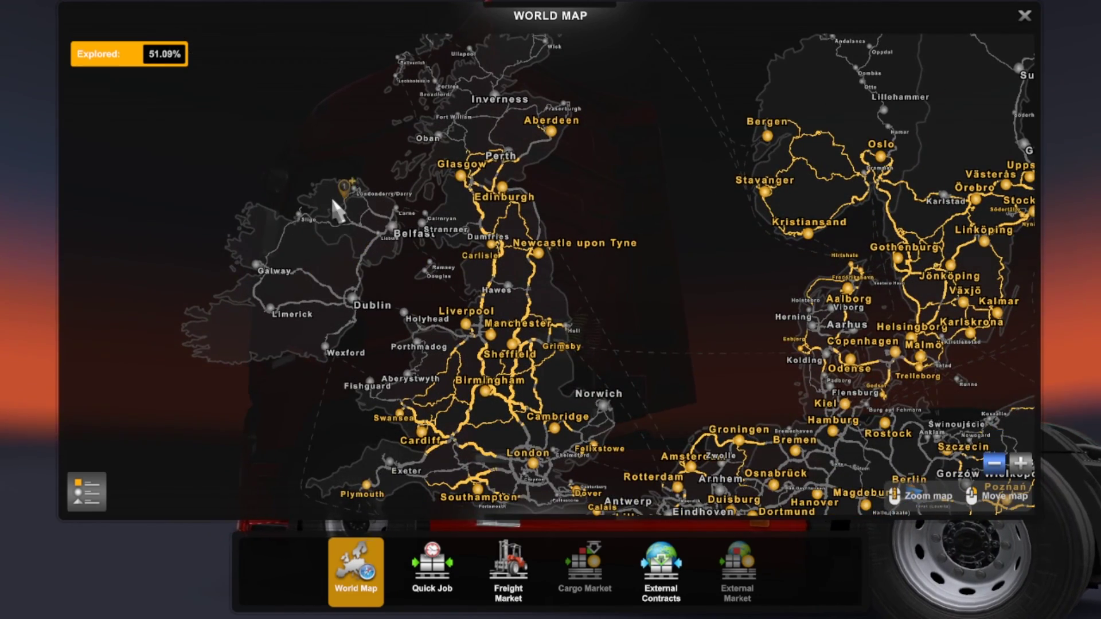
mouse_move(304, 362)
mouse_down()
mouse_move(356, 216)
mouse_move(373, 115)
mouse_up()
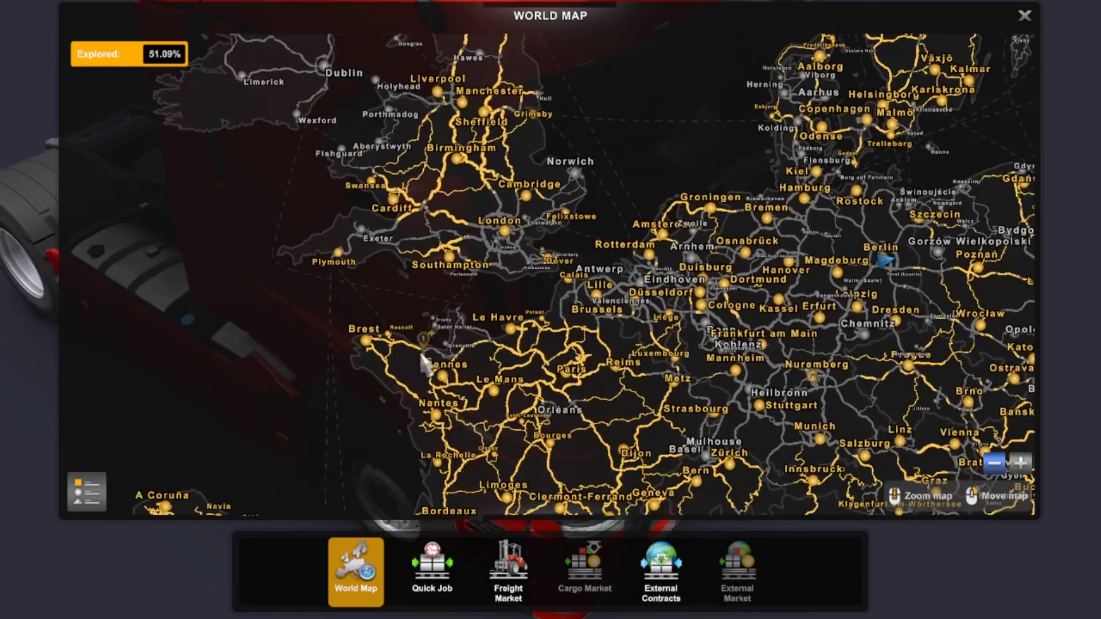
drag(456, 453, 456, 211)
Pan across the Balkans and Black Sea, then north to the Baltics and Finland, and close the map.
drag(485, 396, 287, 320)
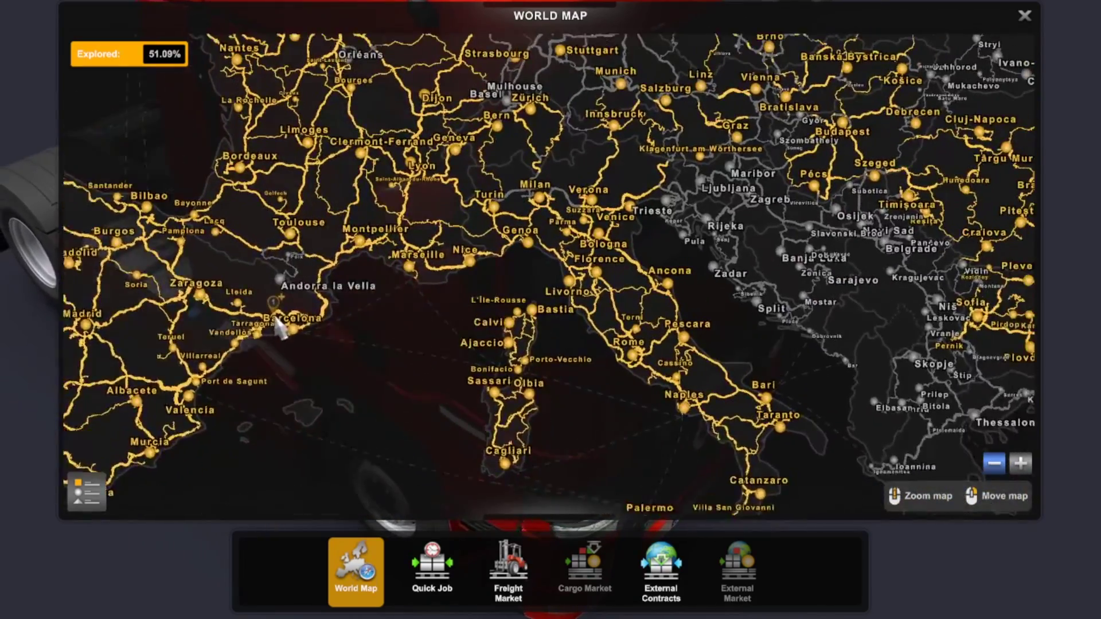
drag(583, 356, 226, 422)
drag(508, 287, 484, 373)
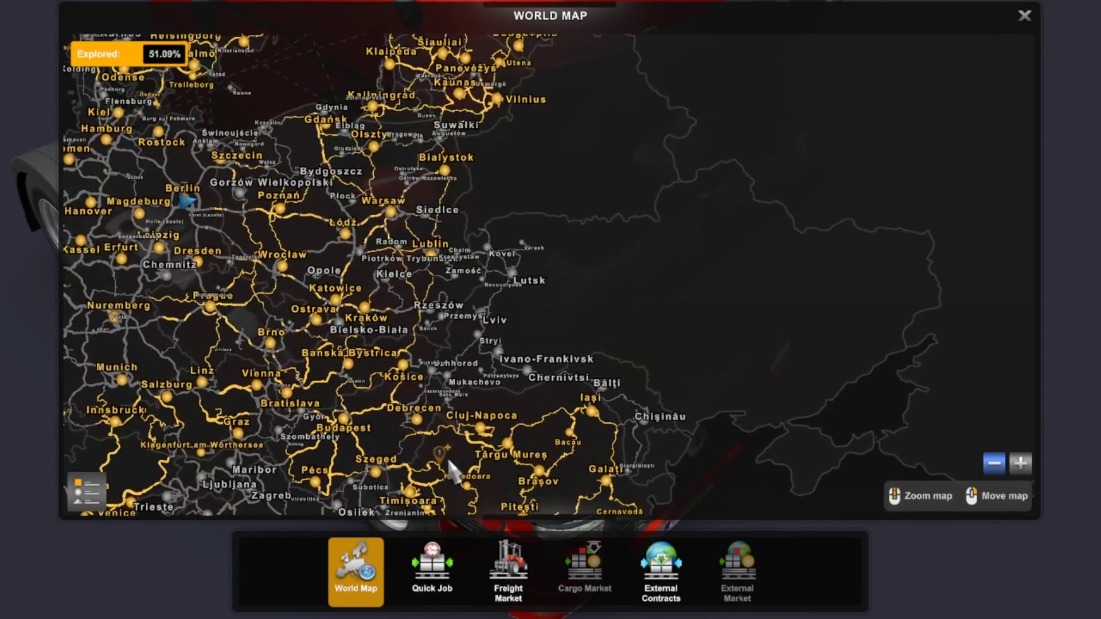
drag(523, 290, 507, 418)
drag(521, 233, 506, 366)
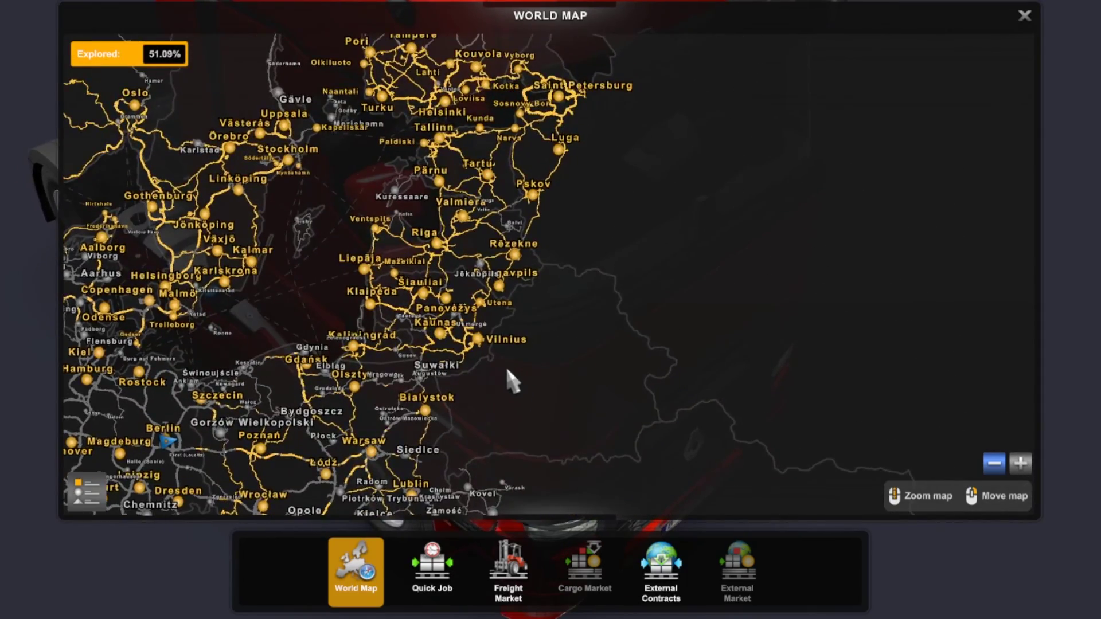
drag(487, 258, 482, 378)
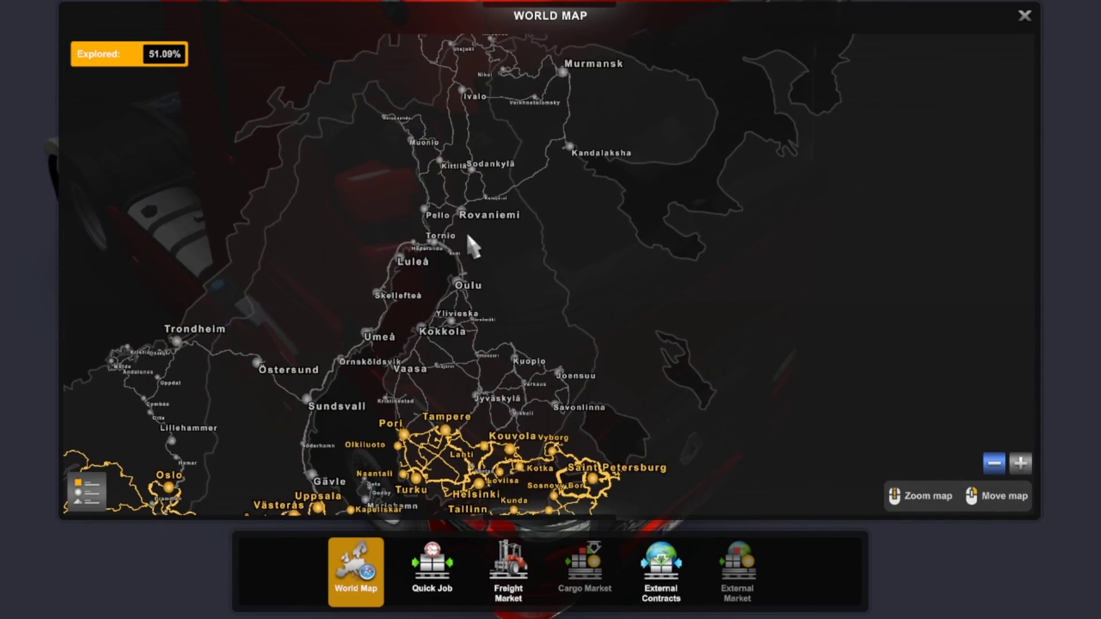
mouse_move(464, 275)
mouse_down()
mouse_move(466, 324)
mouse_move(469, 287)
mouse_up()
drag(455, 366, 613, 252)
drag(528, 394, 590, 287)
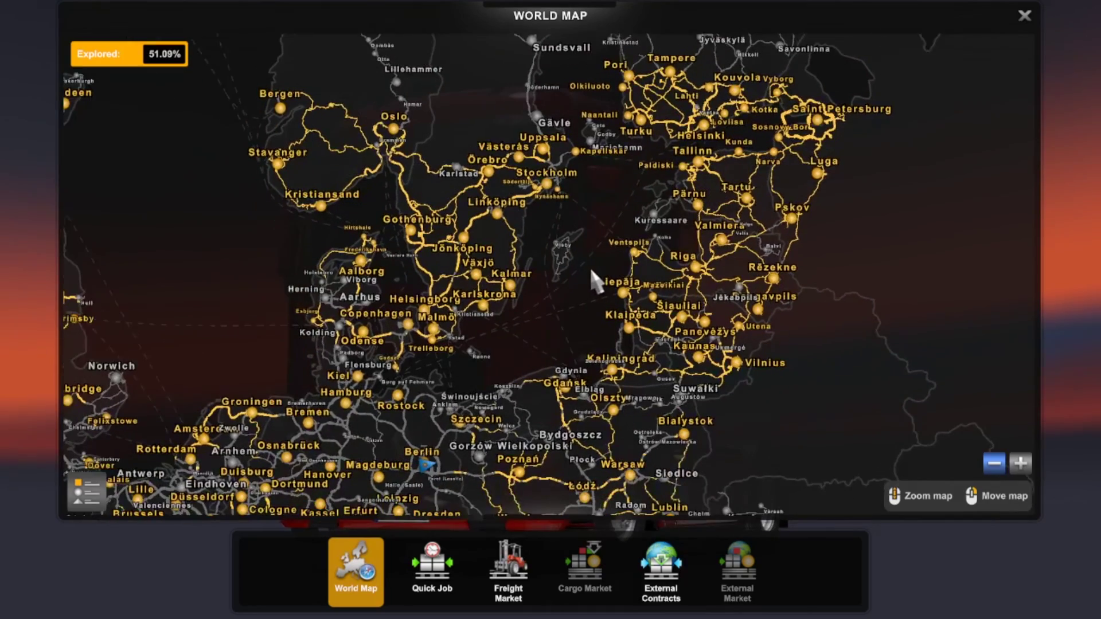
key(Escape)
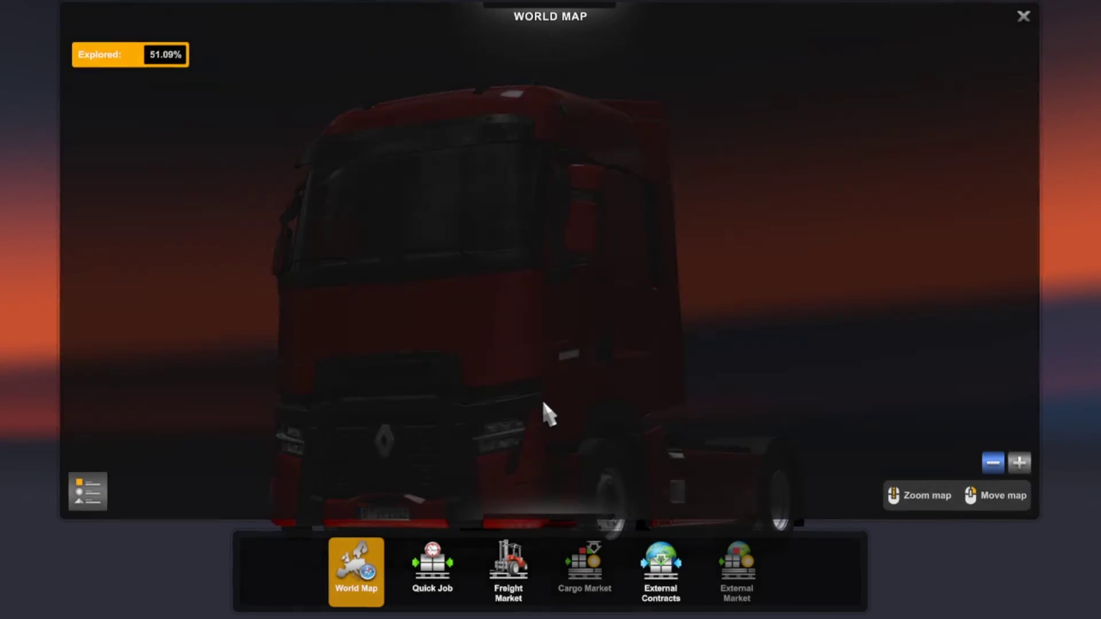